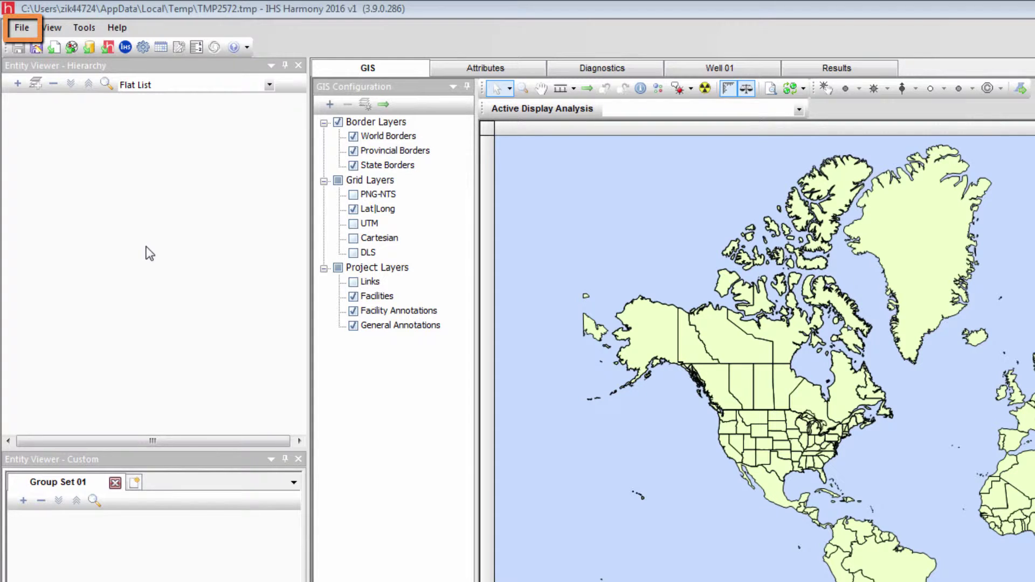
Start a file import from the File menu, browsing the nov 25 production folder
{"action": "left_click", "coordinate": [22, 28]}
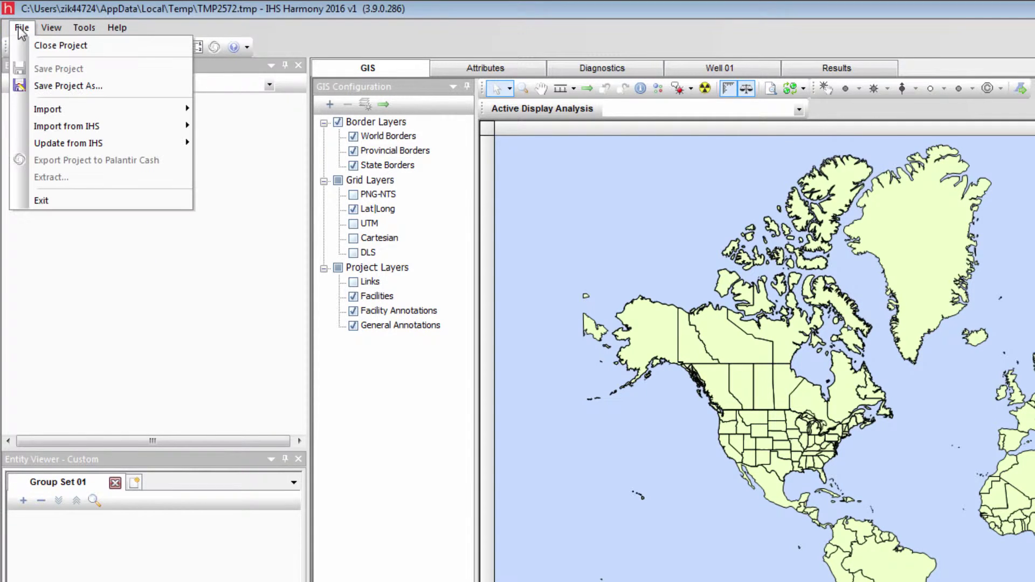
{"action": "mouse_move", "coordinate": [172, 109]}
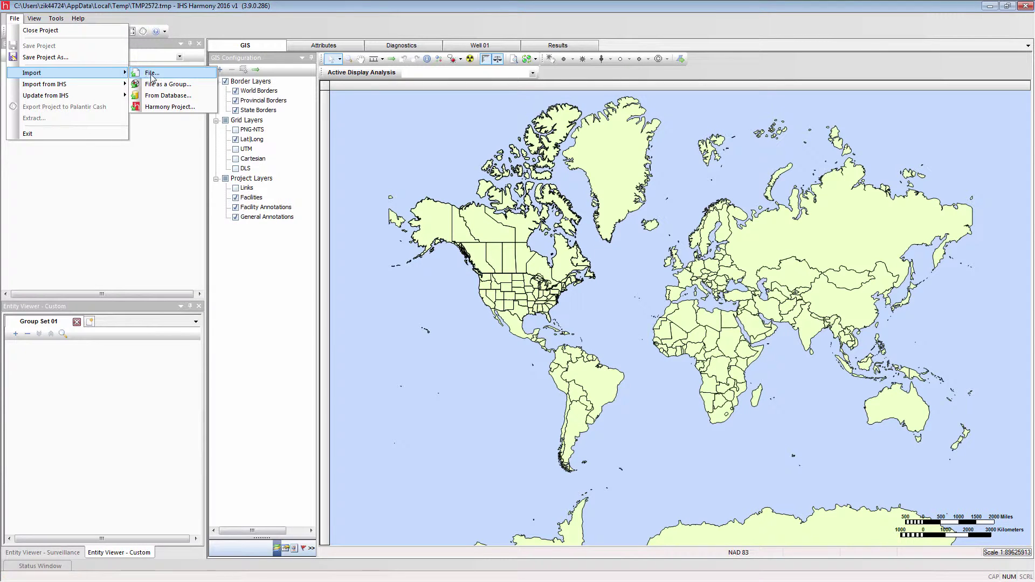
{"action": "left_click", "coordinate": [152, 75]}
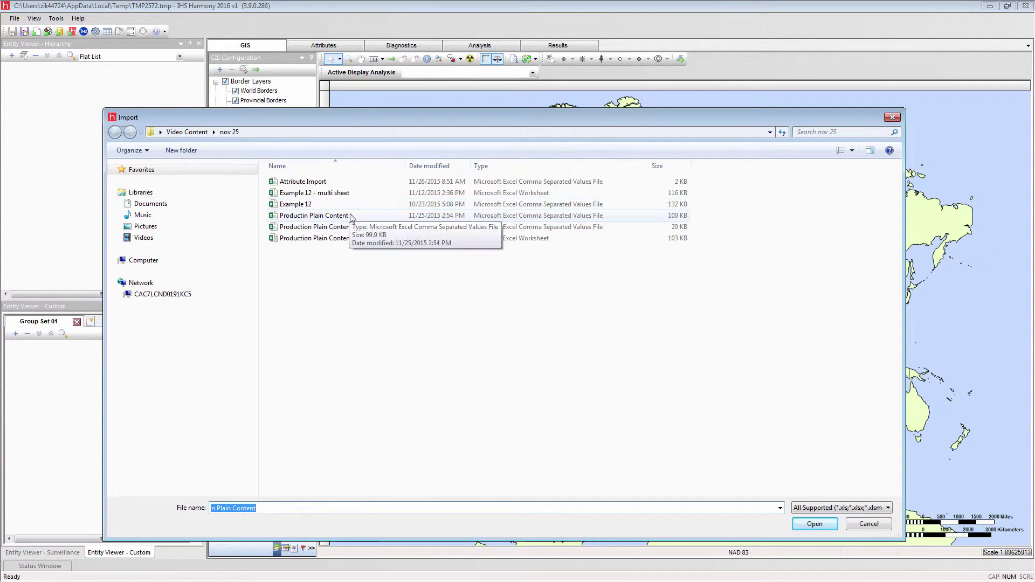
Open the 'Productin Plain Content' CSV from the nov 25 folder for import
{"action": "left_click", "coordinate": [352, 216]}
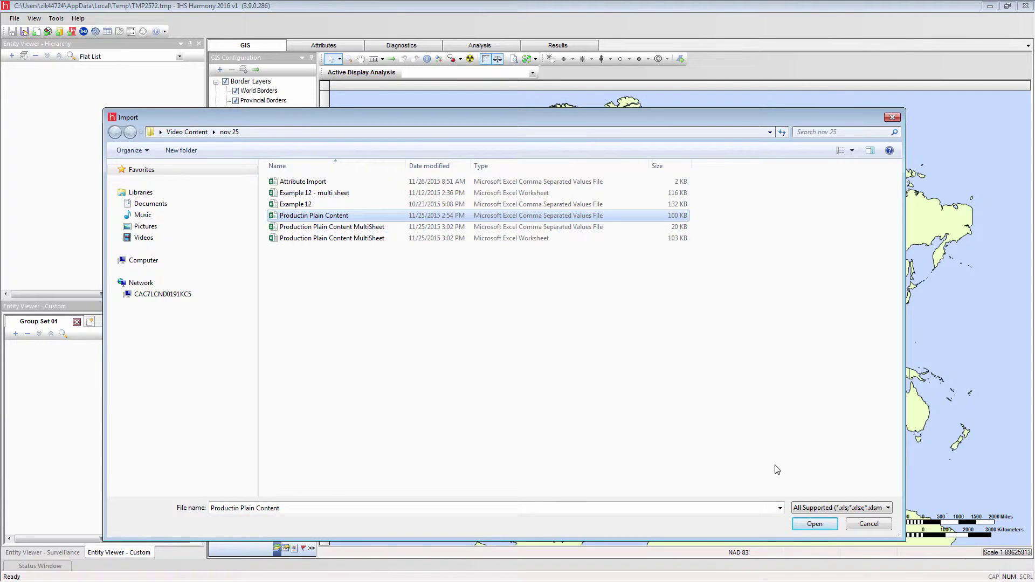
{"action": "left_click", "coordinate": [814, 526]}
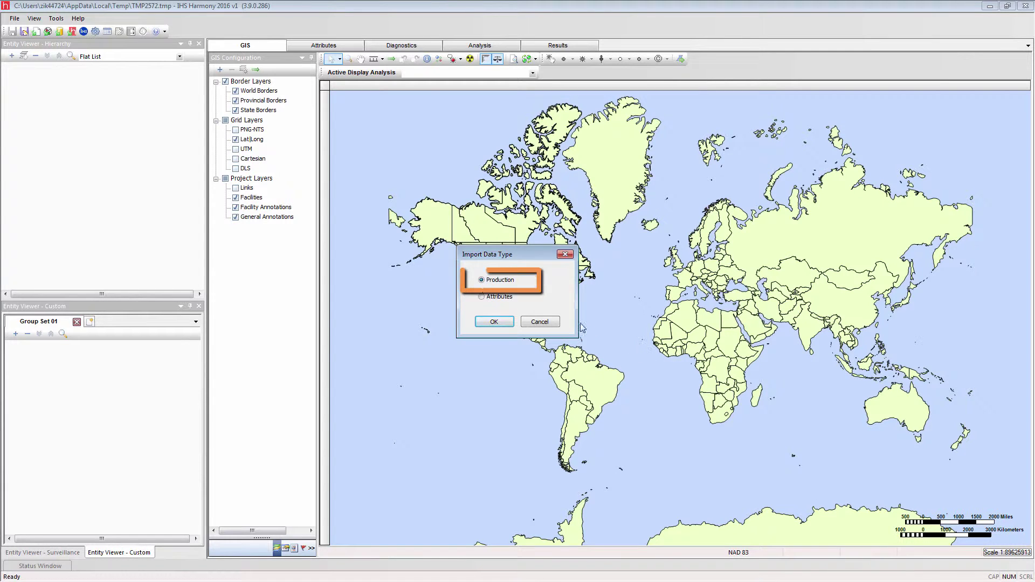
Confirm the CSV as Production data and scroll through the Import Data preview grid
{"action": "left_click", "coordinate": [494, 322]}
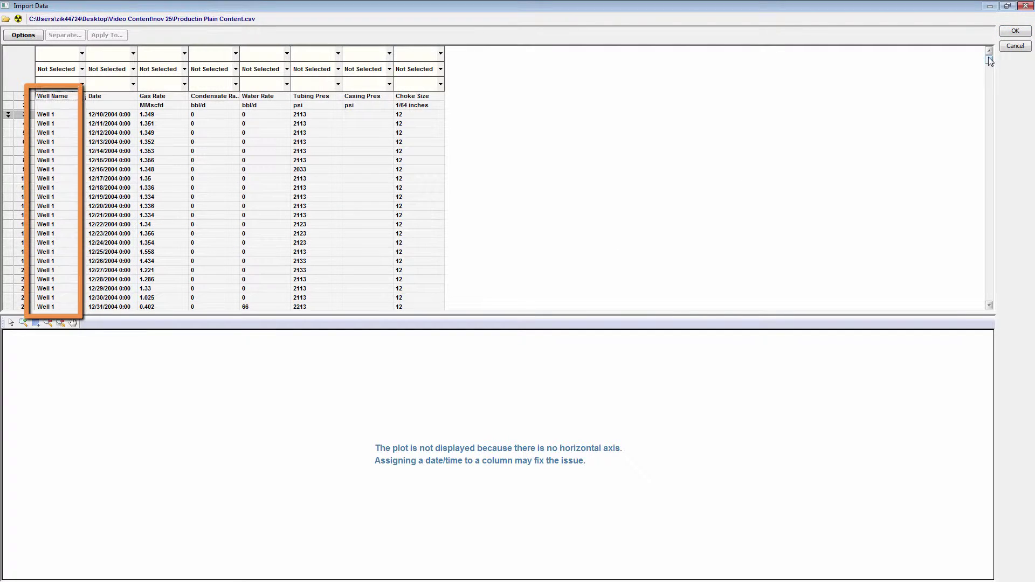
{"action": "mouse_move", "coordinate": [988, 56]}
{"action": "left_mouse_down"}
{"action": "mouse_move", "coordinate": [981, 221]}
{"action": "mouse_move", "coordinate": [992, 295]}
{"action": "mouse_move", "coordinate": [1010, 162]}
{"action": "mouse_move", "coordinate": [990, 60]}
{"action": "left_mouse_up"}
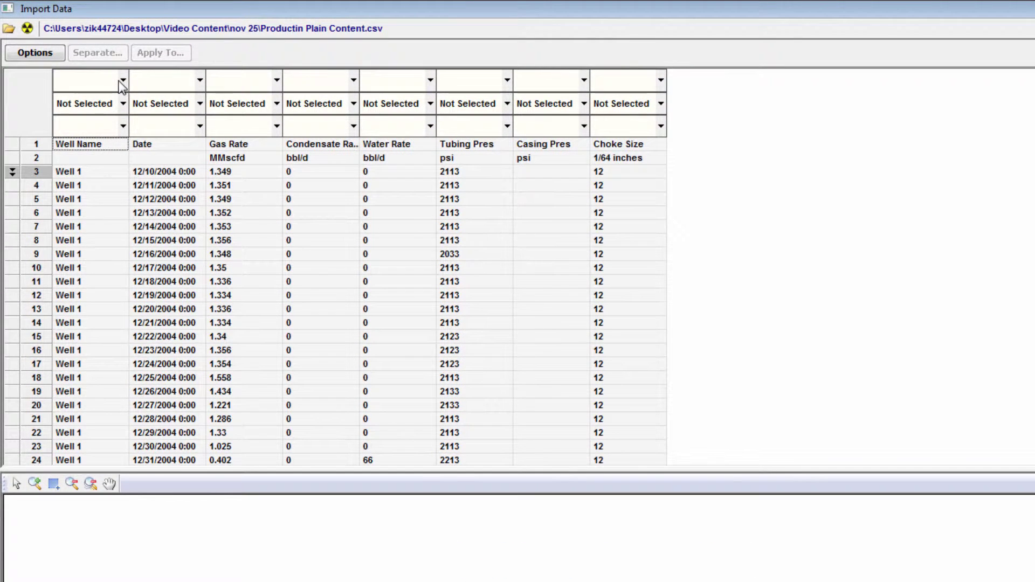
Map the first column as Well Identifier by Name and the Date column as Date Time
{"action": "left_click", "coordinate": [82, 53]}
{"action": "left_click", "coordinate": [139, 107]}
{"action": "left_click", "coordinate": [143, 168]}
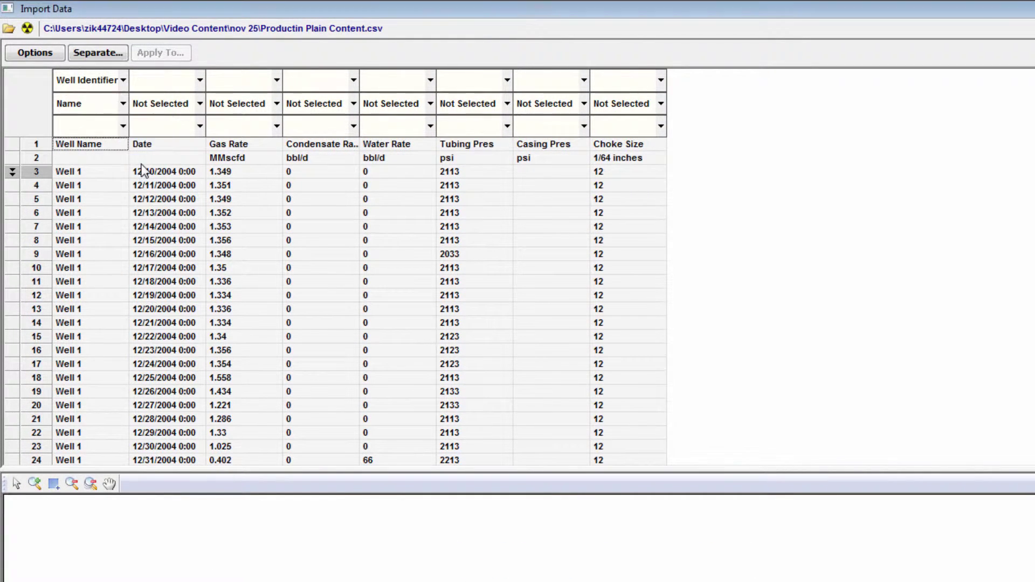
{"action": "left_click", "coordinate": [202, 79]}
{"action": "left_click", "coordinate": [219, 131]}
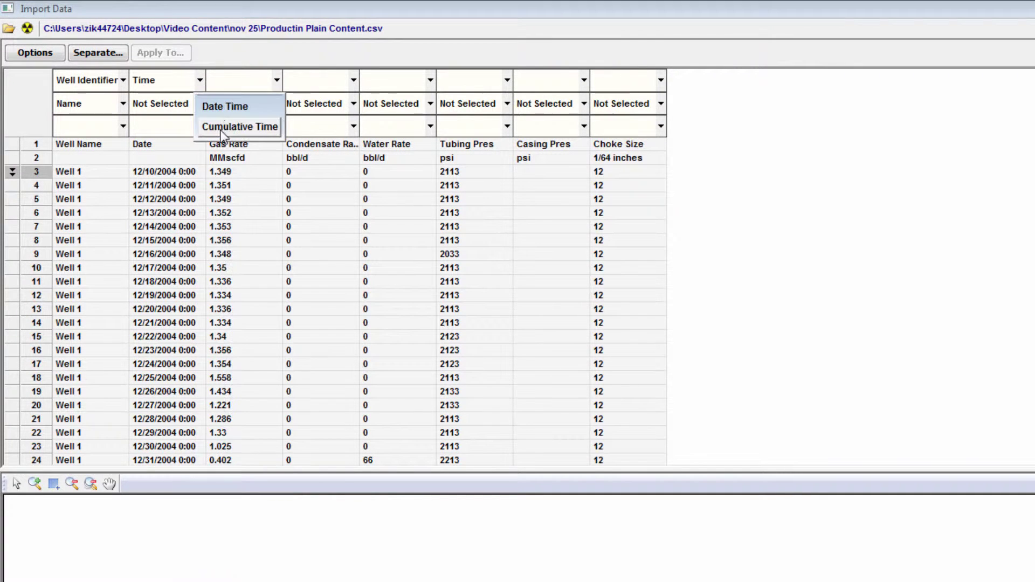
{"action": "left_click", "coordinate": [229, 107]}
Map Gas Rate as gas rate in MMscfd and the condensate column as condensate rate in bbl/d
{"action": "left_click", "coordinate": [229, 107]}
{"action": "left_click", "coordinate": [261, 88]}
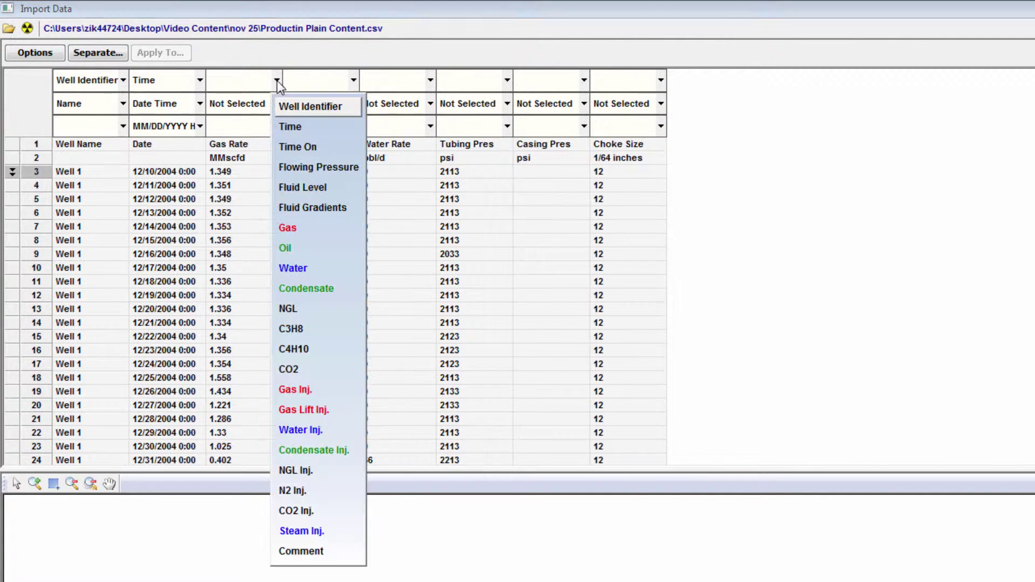
{"action": "left_click", "coordinate": [310, 162]}
{"action": "left_click", "coordinate": [309, 126]}
{"action": "left_click", "coordinate": [294, 201]}
{"action": "left_click", "coordinate": [354, 80]}
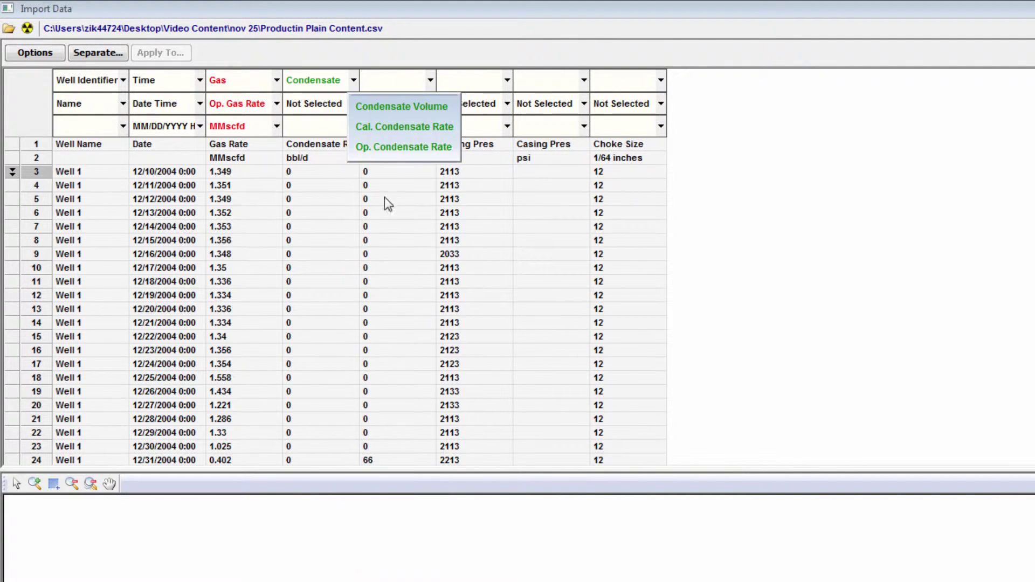
{"action": "left_click", "coordinate": [404, 147]}
{"action": "left_click", "coordinate": [386, 206]}
Map Water Rate as water rate in bbl/d and Tubing Pres as flowing tubing pressure in psi(a)
{"action": "left_click", "coordinate": [430, 80]}
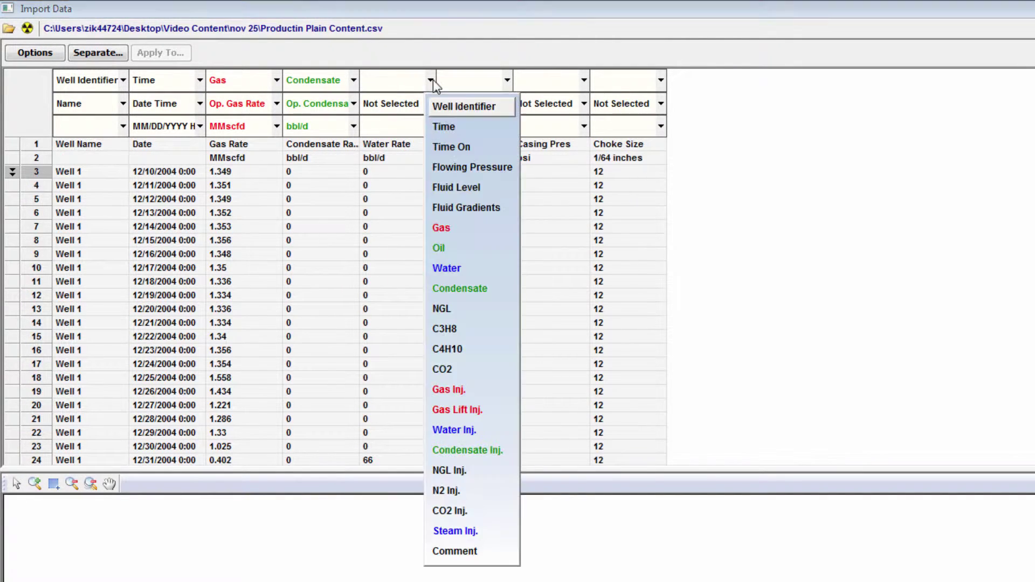
{"action": "left_click", "coordinate": [457, 269]}
{"action": "left_click", "coordinate": [458, 145]}
{"action": "left_click", "coordinate": [452, 202]}
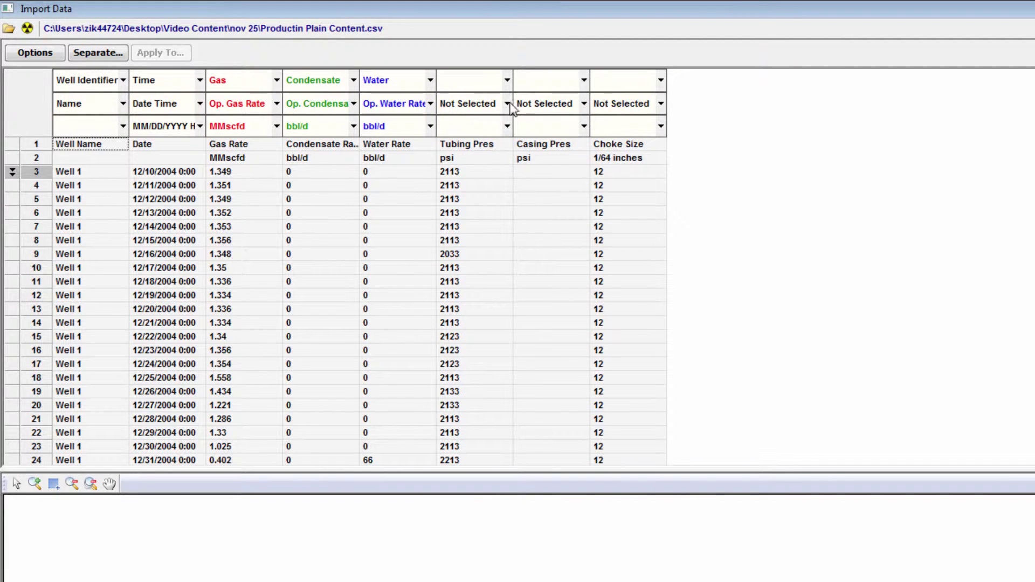
{"action": "left_click", "coordinate": [507, 80]}
{"action": "left_click", "coordinate": [536, 166]}
{"action": "left_click", "coordinate": [539, 169]}
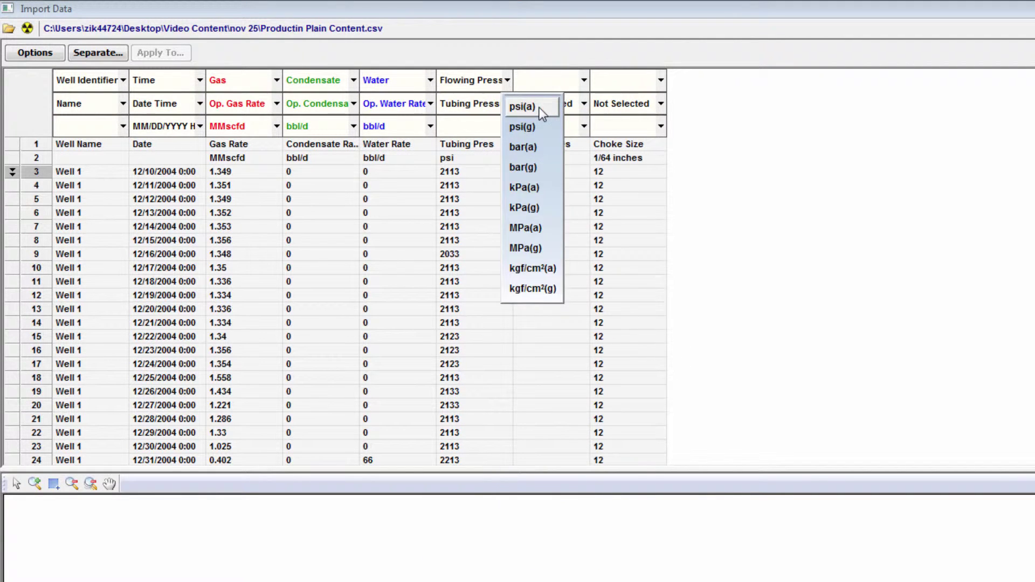
{"action": "left_click", "coordinate": [539, 108]}
Map Casing Pres as flowing casing head pressure in psi(a)
{"action": "left_click", "coordinate": [584, 80]}
{"action": "left_click", "coordinate": [593, 165]}
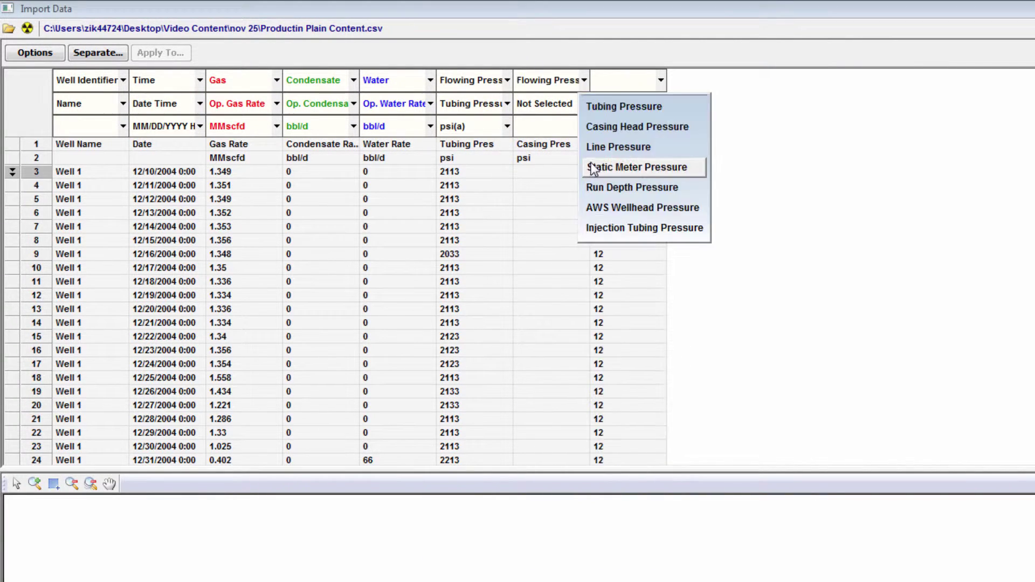
{"action": "left_click", "coordinate": [610, 130]}
{"action": "left_click", "coordinate": [607, 109]}
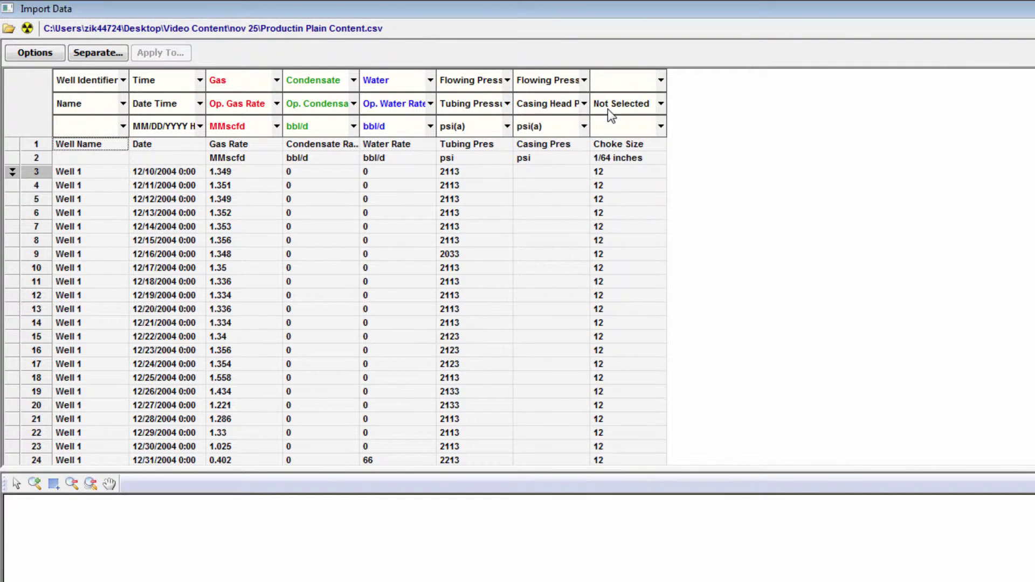
{"action": "left_click", "coordinate": [661, 81]}
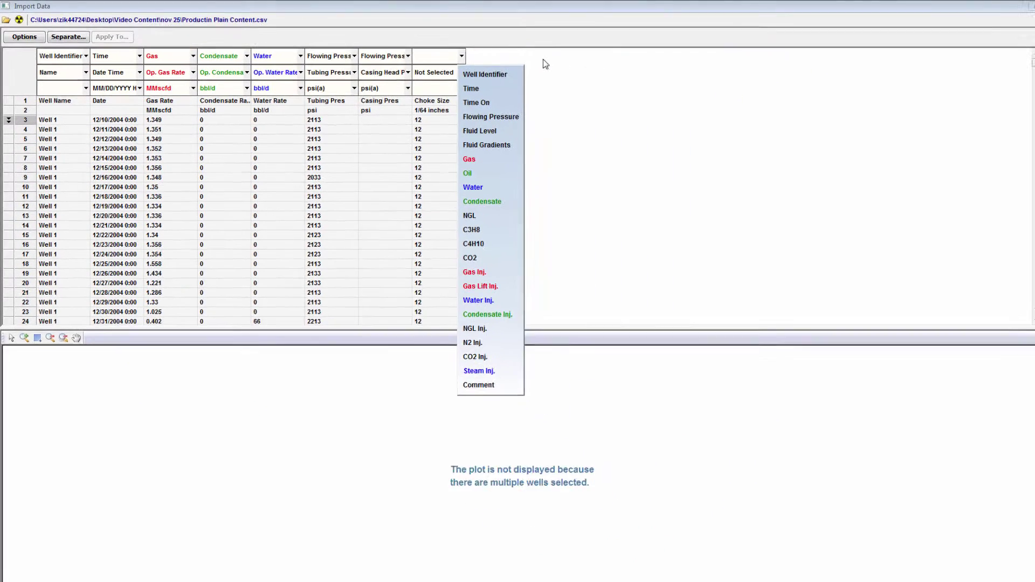
Leave Choke Size unassigned and set row 2035, the last Well 10 record, as the end row
{"action": "left_click", "coordinate": [778, 85]}
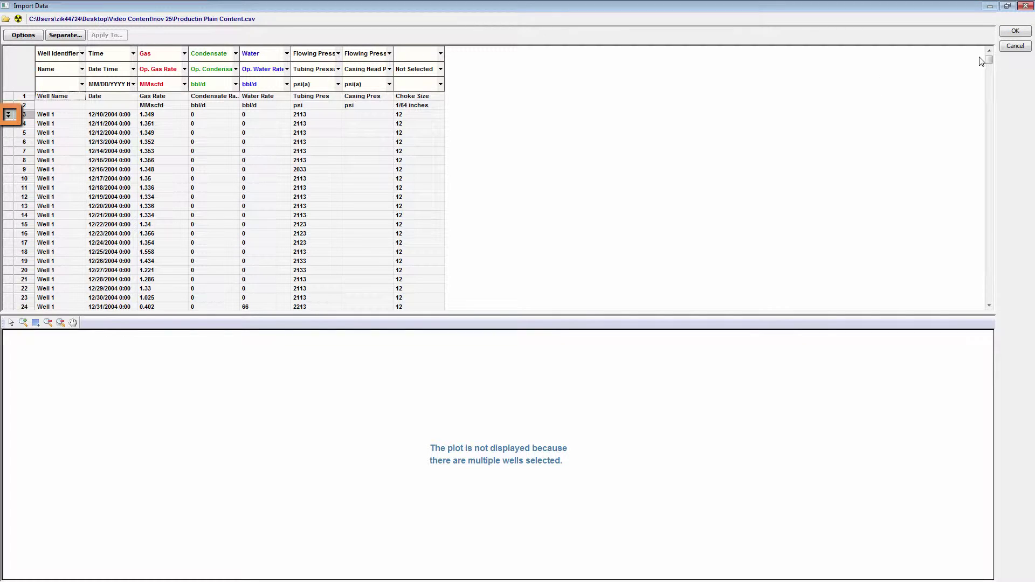
{"action": "left_click_drag", "start_coordinate": [991, 63], "coordinate": [990, 307]}
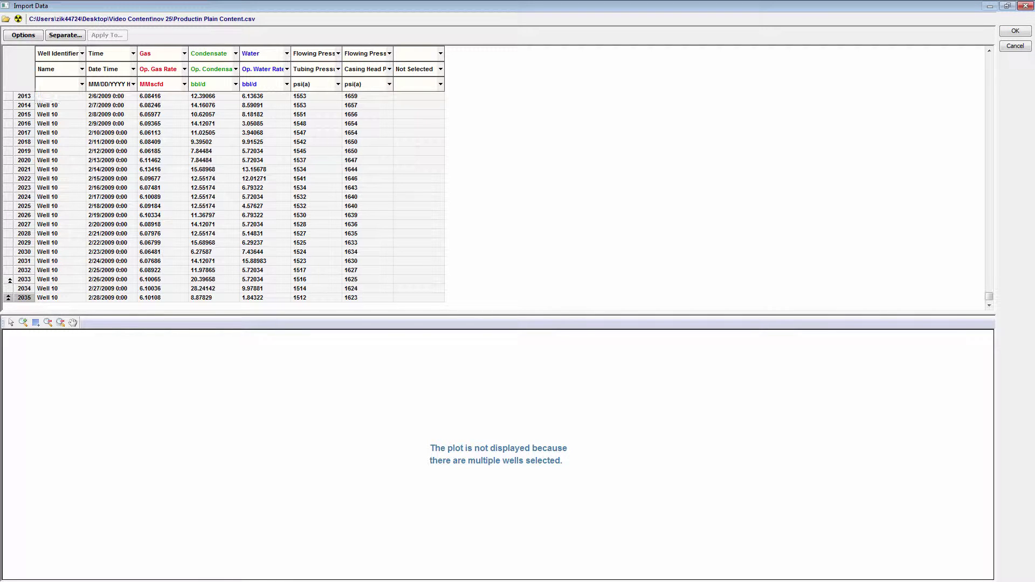
{"action": "left_click", "coordinate": [11, 197]}
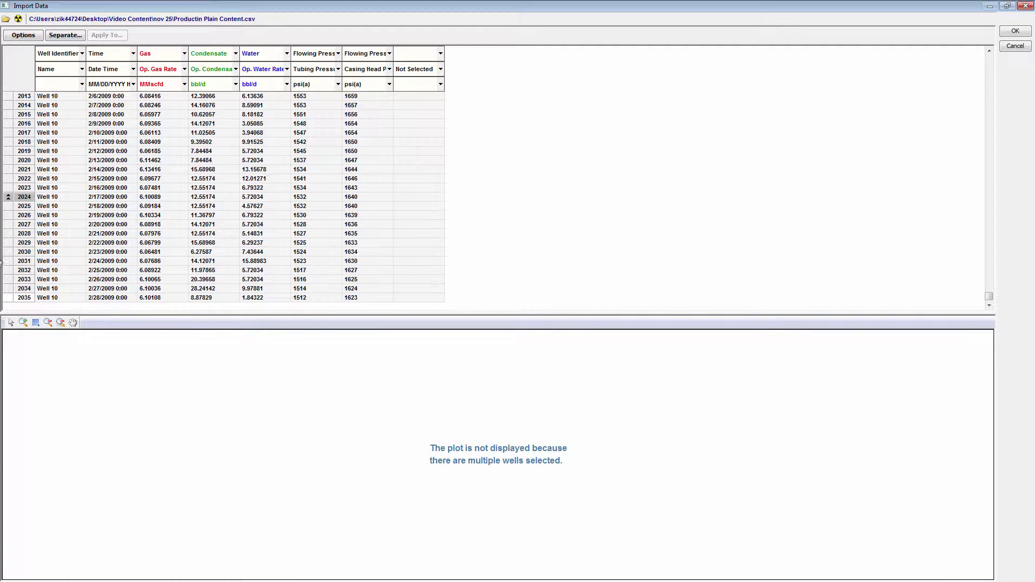
{"action": "right_click", "coordinate": [10, 298]}
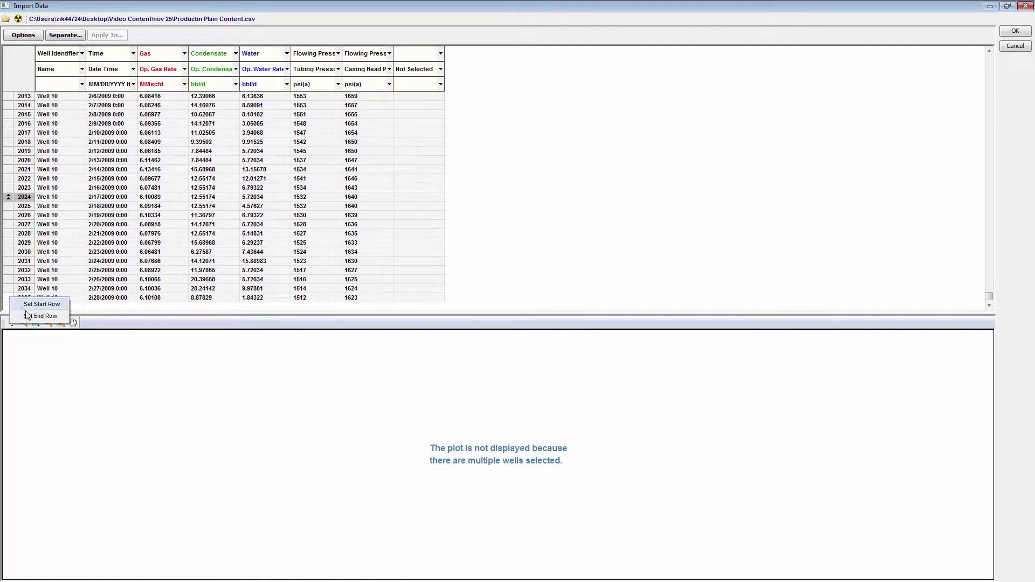
{"action": "left_click", "coordinate": [32, 316]}
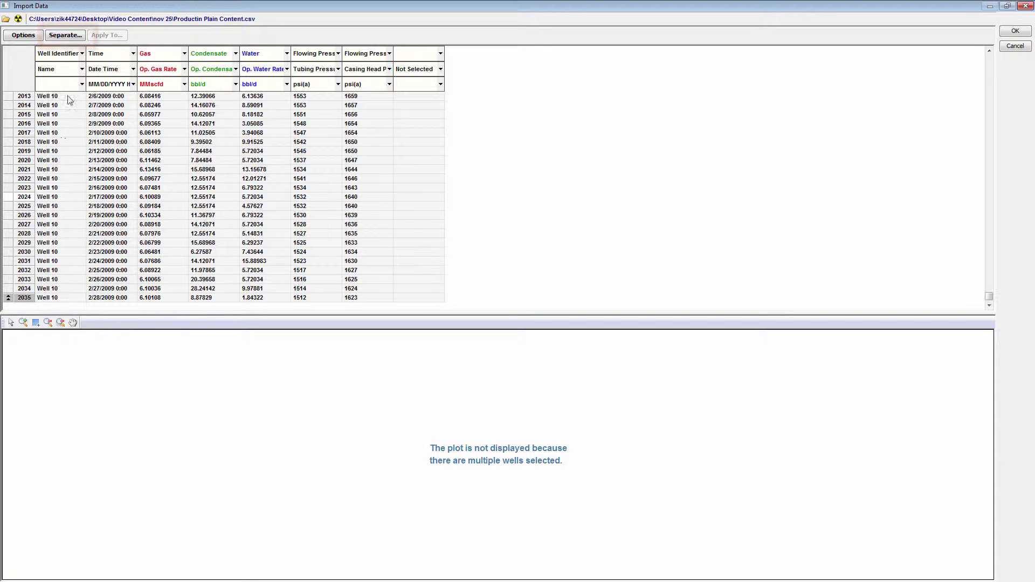
Split the imported rows into one set per well and preview Wells 1 through 6
{"action": "left_click", "coordinate": [60, 37]}
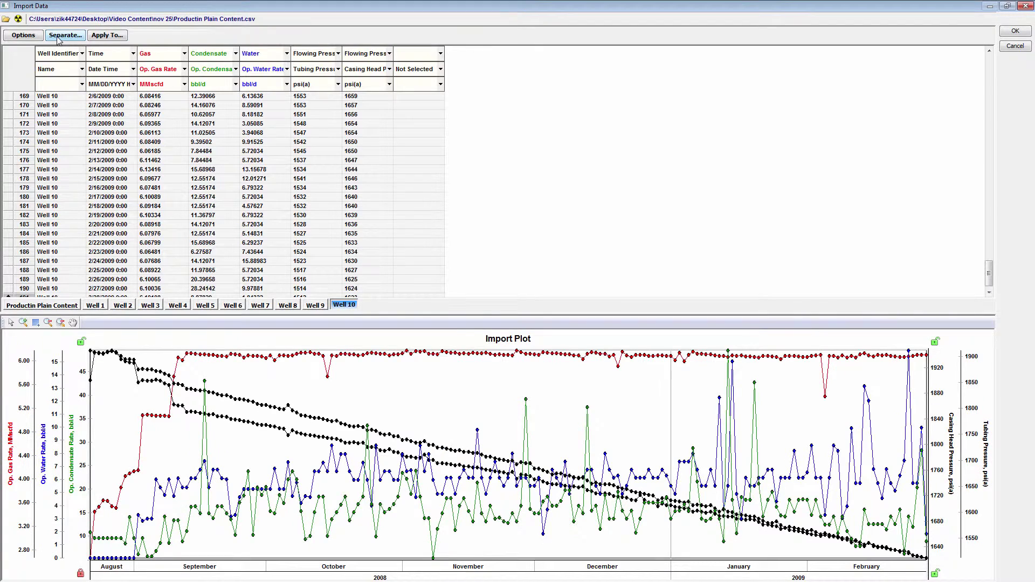
{"action": "left_click", "coordinate": [96, 306]}
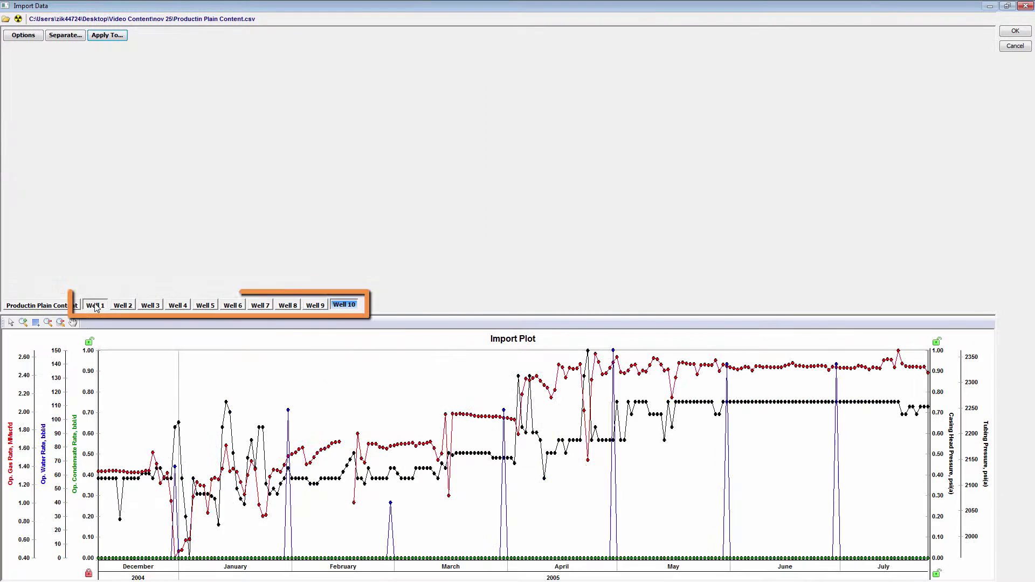
{"action": "left_click", "coordinate": [129, 308]}
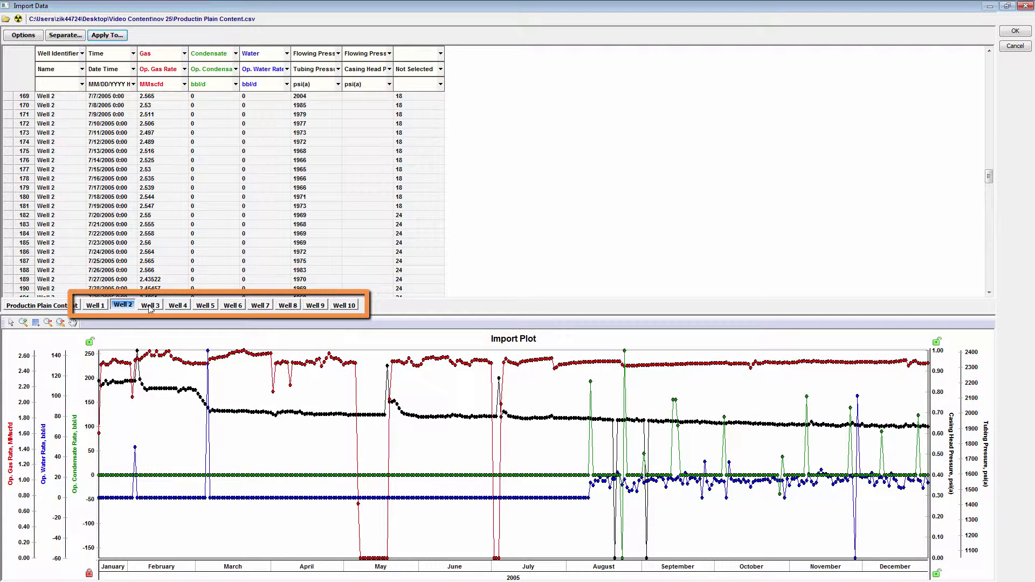
{"action": "left_click", "coordinate": [150, 307]}
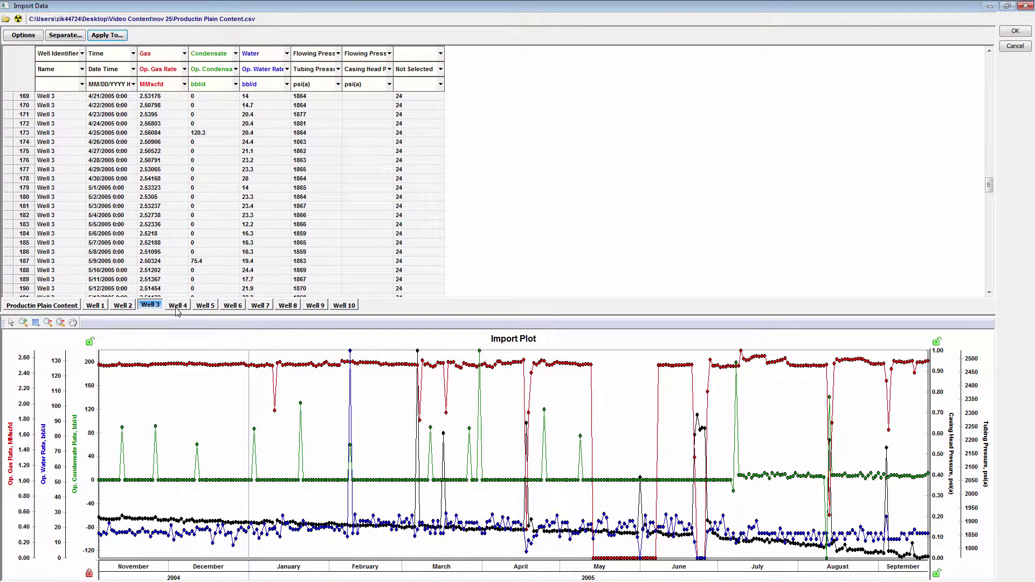
{"action": "left_click", "coordinate": [178, 308]}
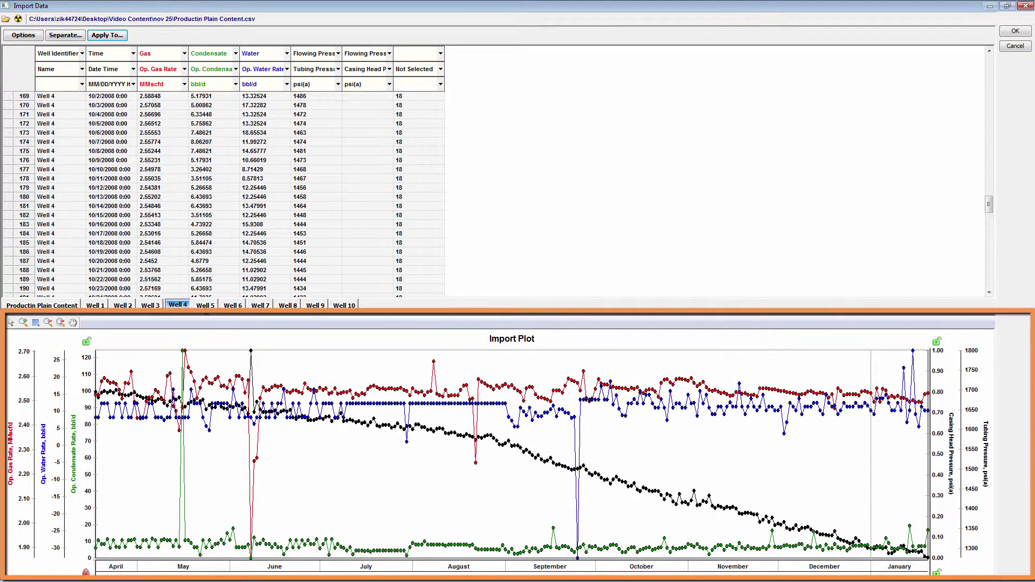
{"action": "left_click", "coordinate": [207, 306]}
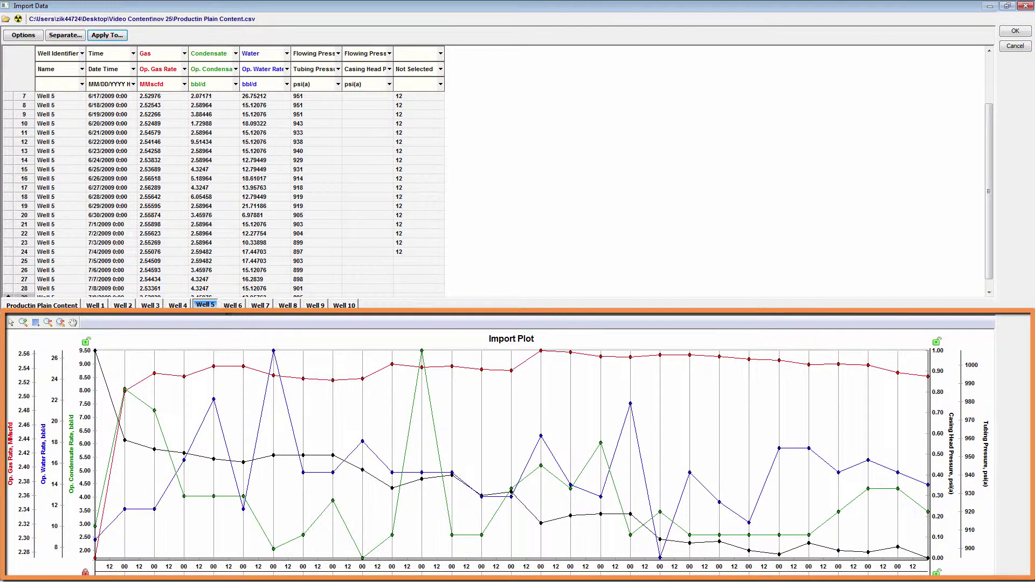
{"action": "left_click", "coordinate": [233, 306]}
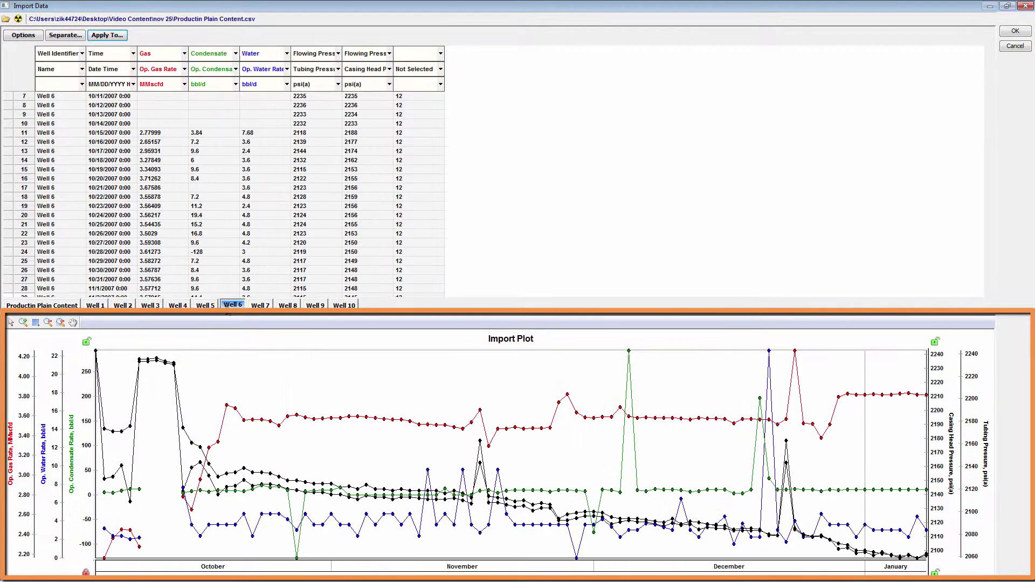
Preview the Well 7, 8 and 9 data and display the import options
{"action": "left_click", "coordinate": [258, 310]}
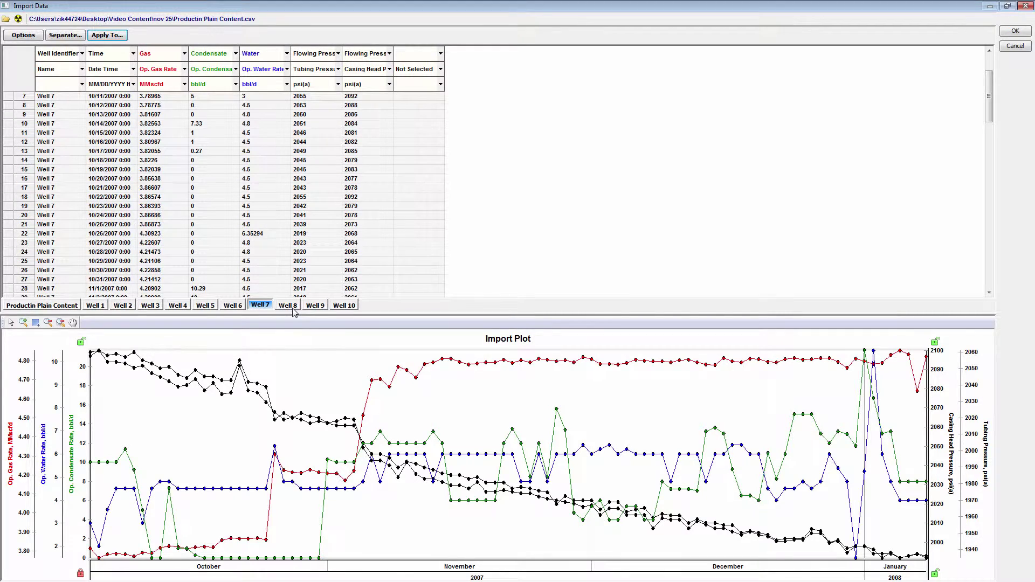
{"action": "left_click", "coordinate": [294, 311]}
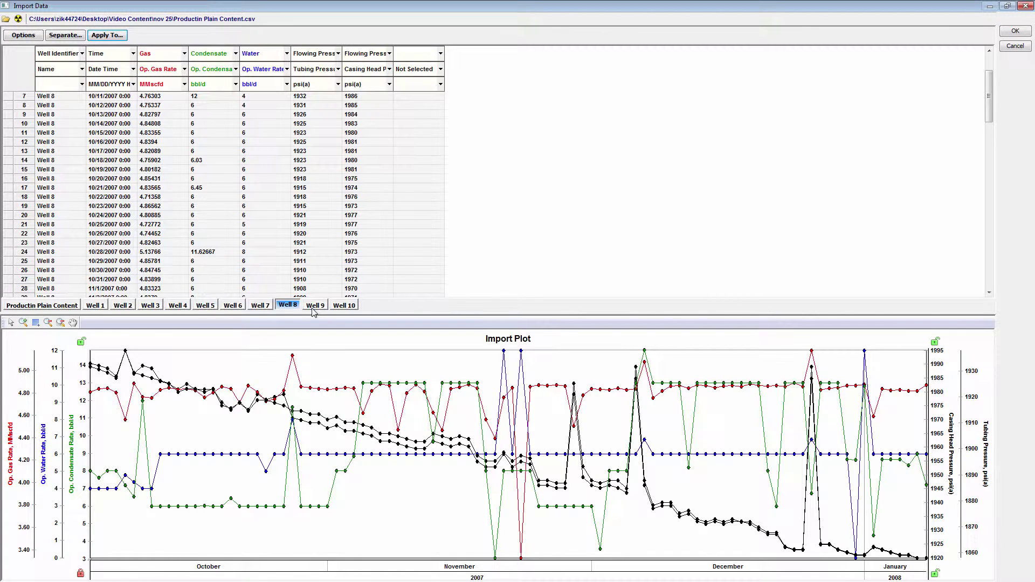
{"action": "left_click", "coordinate": [313, 311]}
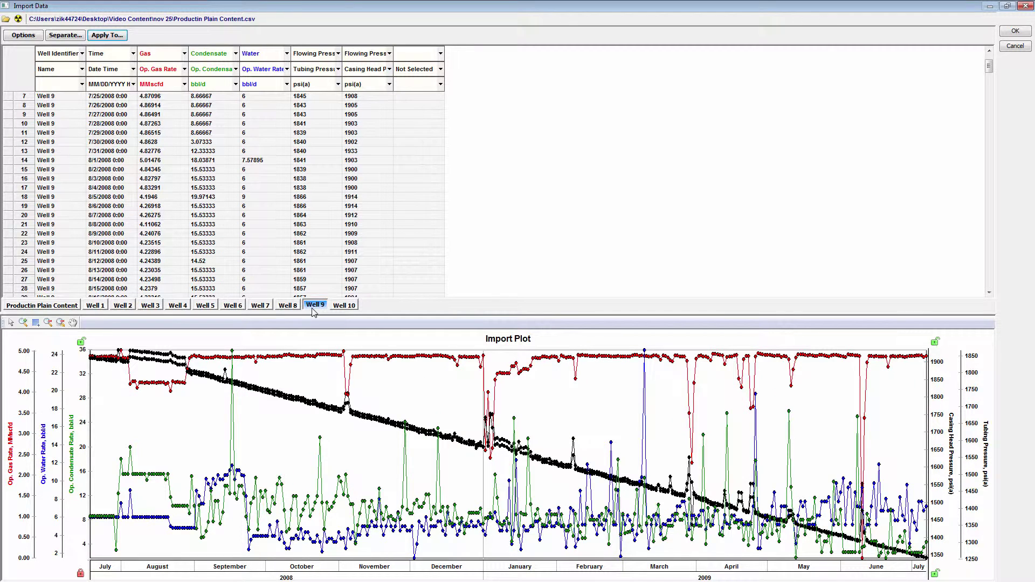
{"action": "left_click", "coordinate": [37, 37]}
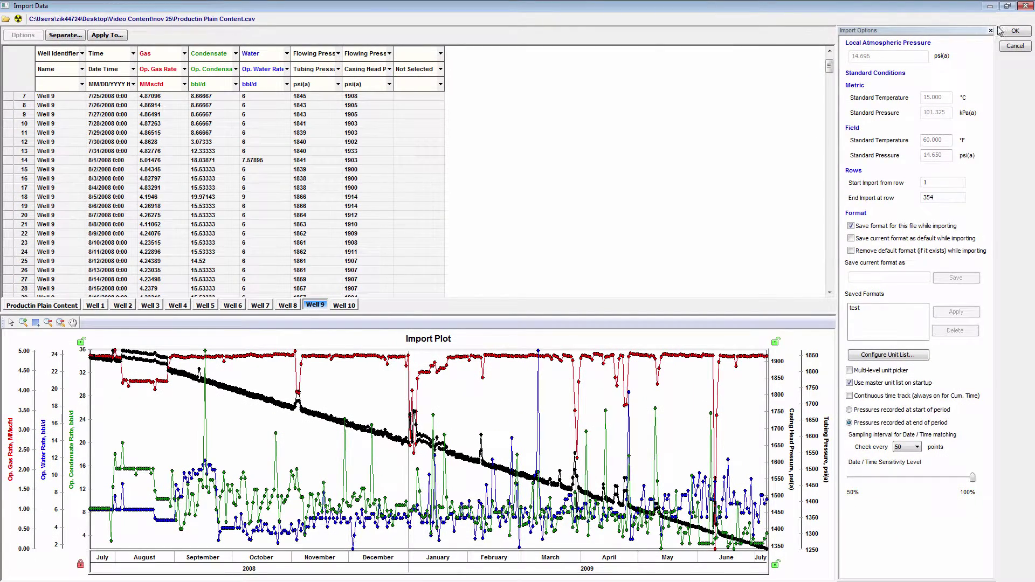
Accept the import options and import all ten well worksheets using Select All
{"action": "left_click", "coordinate": [1004, 31]}
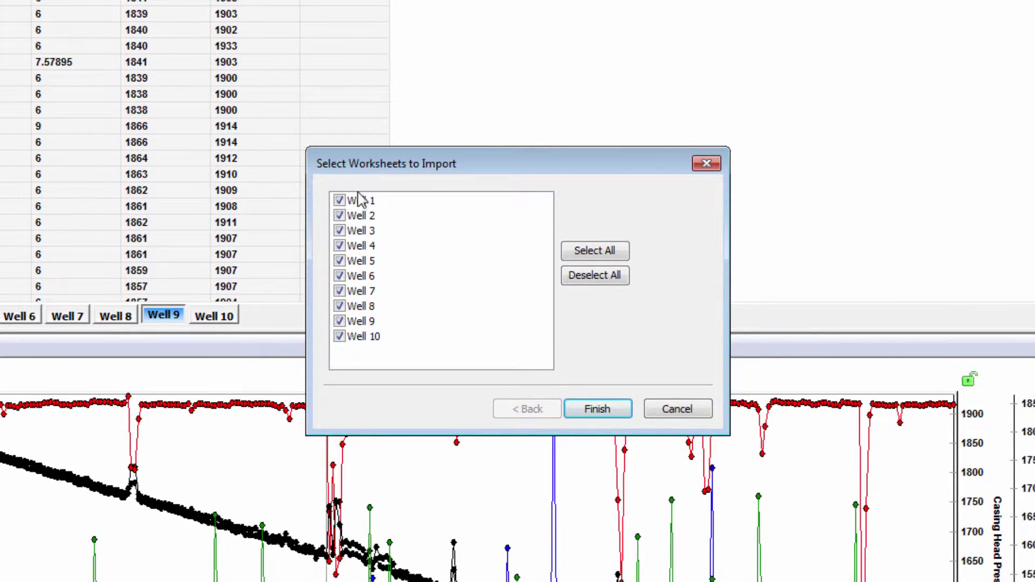
{"action": "left_click", "coordinate": [339, 216]}
{"action": "left_click", "coordinate": [339, 231]}
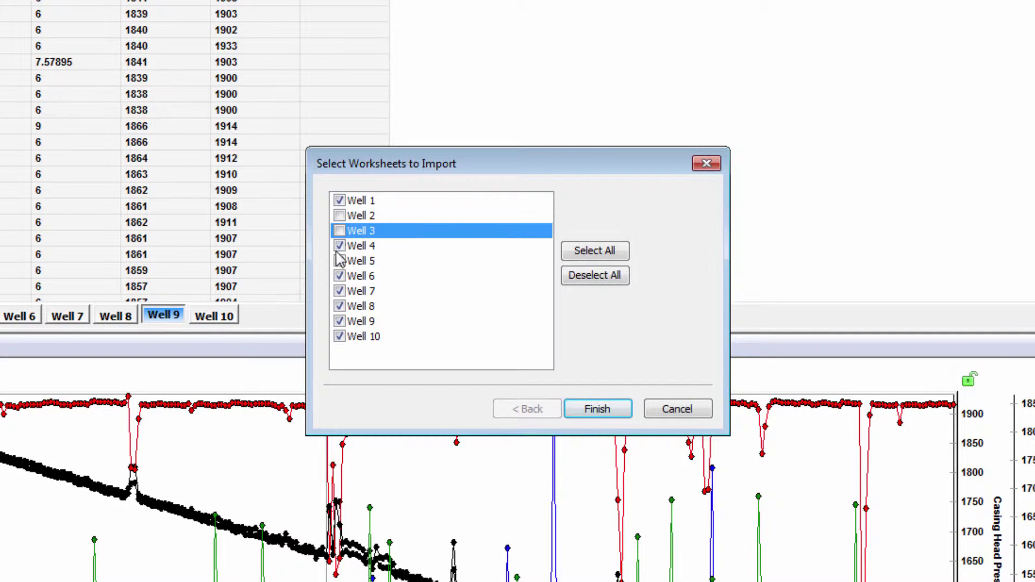
{"action": "left_click", "coordinate": [339, 277]}
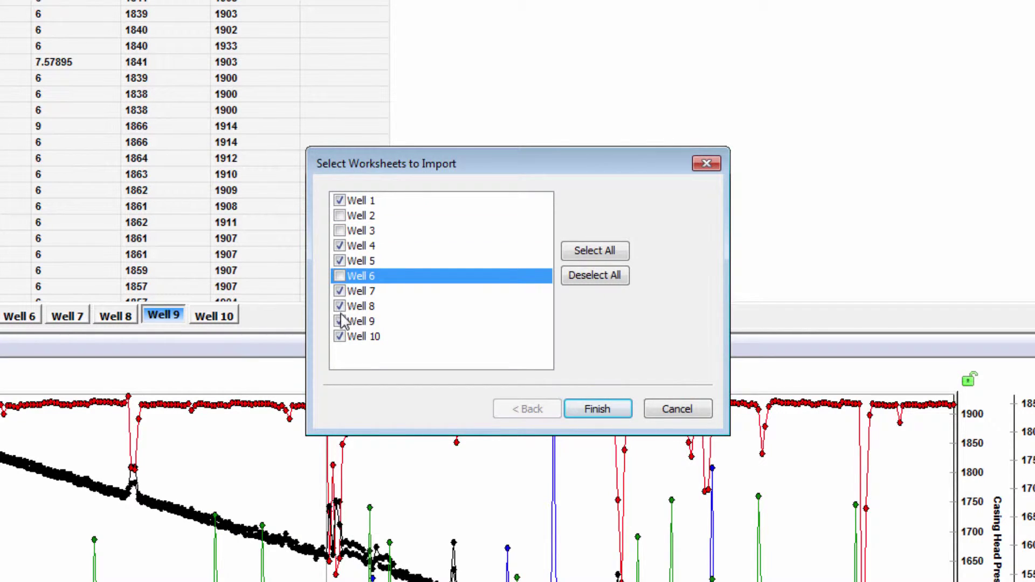
{"action": "left_click", "coordinate": [340, 321]}
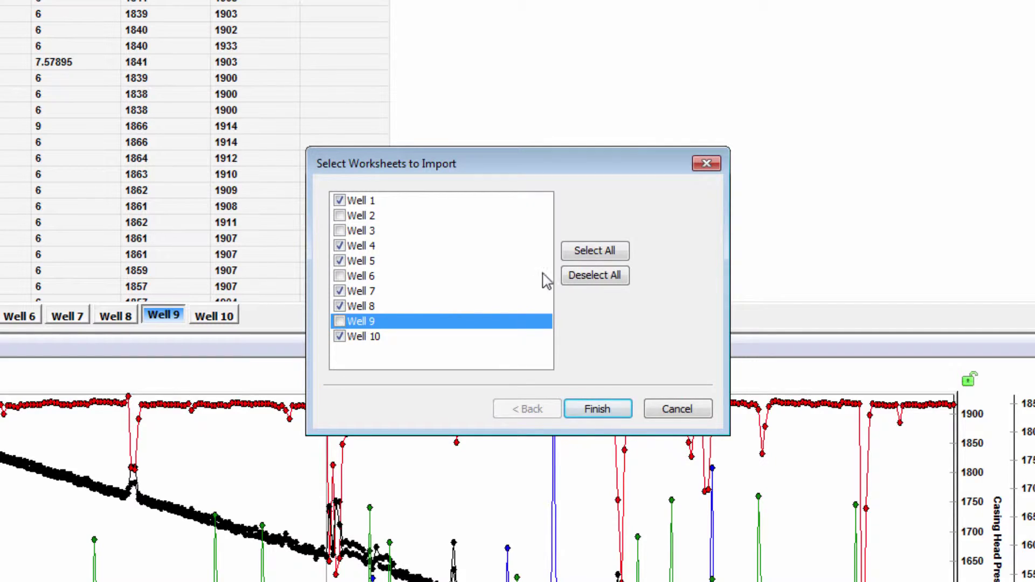
{"action": "left_click", "coordinate": [593, 252]}
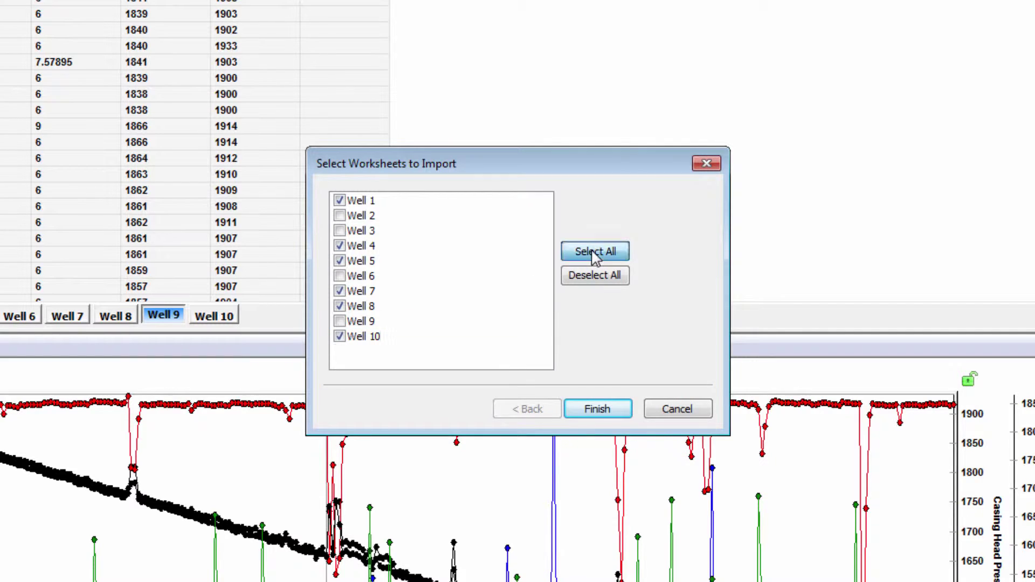
{"action": "left_click", "coordinate": [598, 413]}
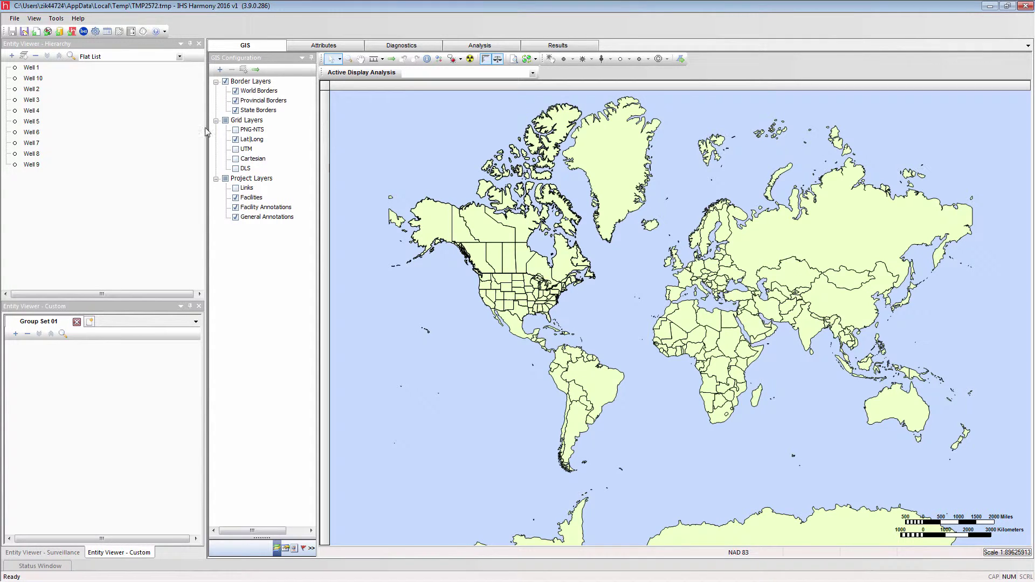
Review the Well 2, 4 and 7 diagnostic charts, then open Well 7's production data editor
{"action": "left_click", "coordinate": [121, 90]}
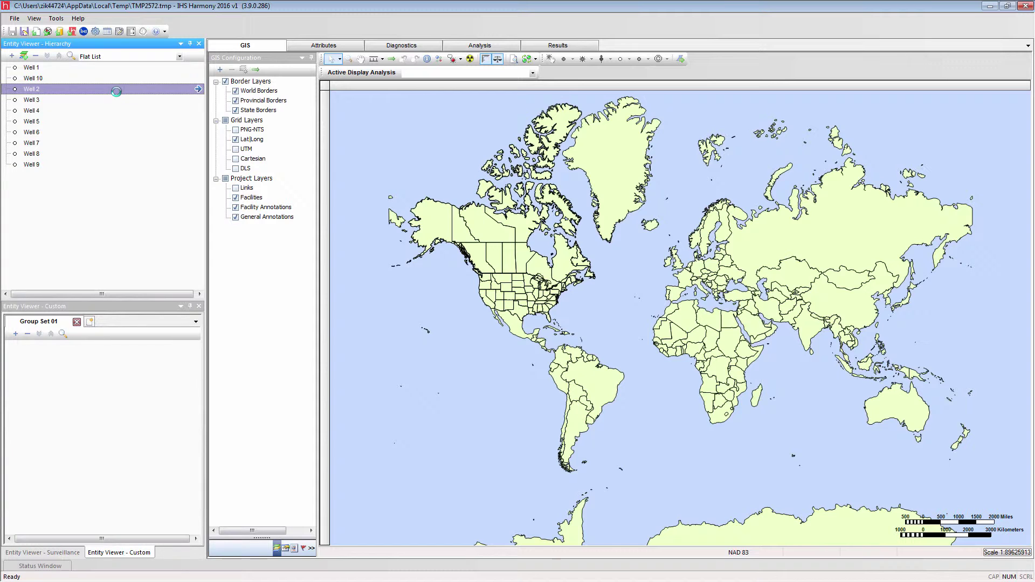
{"action": "left_click", "coordinate": [404, 46]}
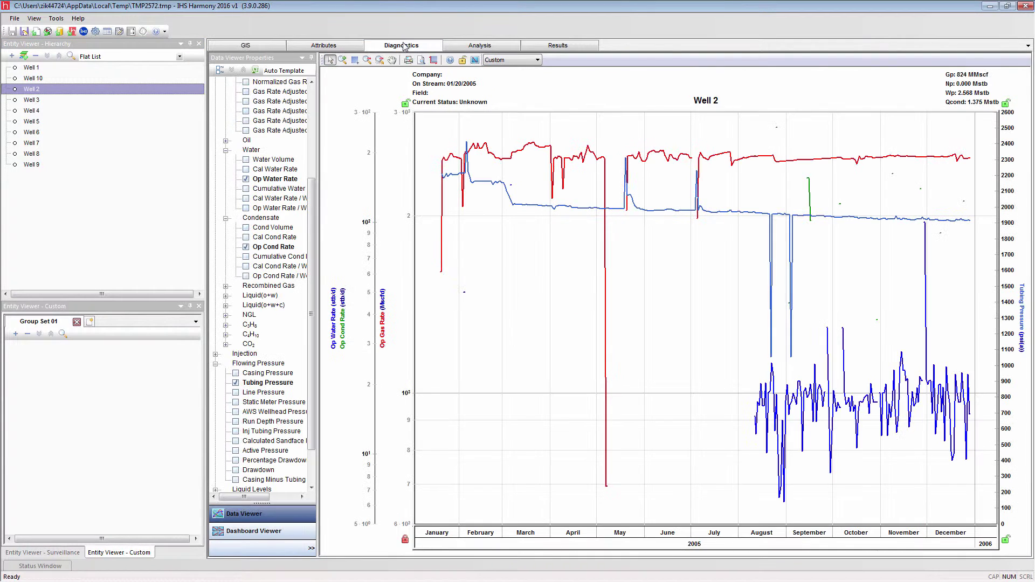
{"action": "left_click", "coordinate": [109, 110]}
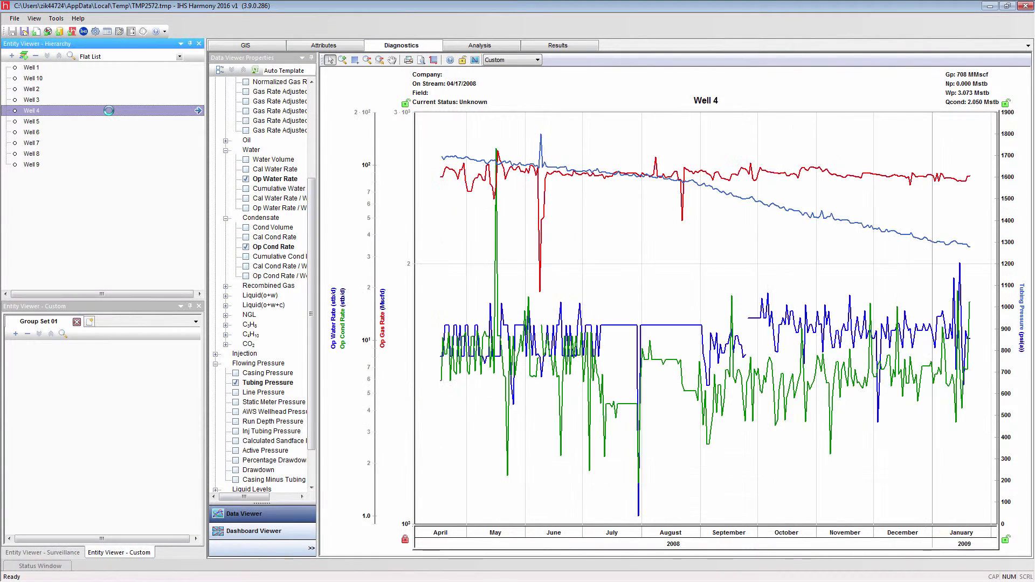
{"action": "left_click", "coordinate": [89, 143]}
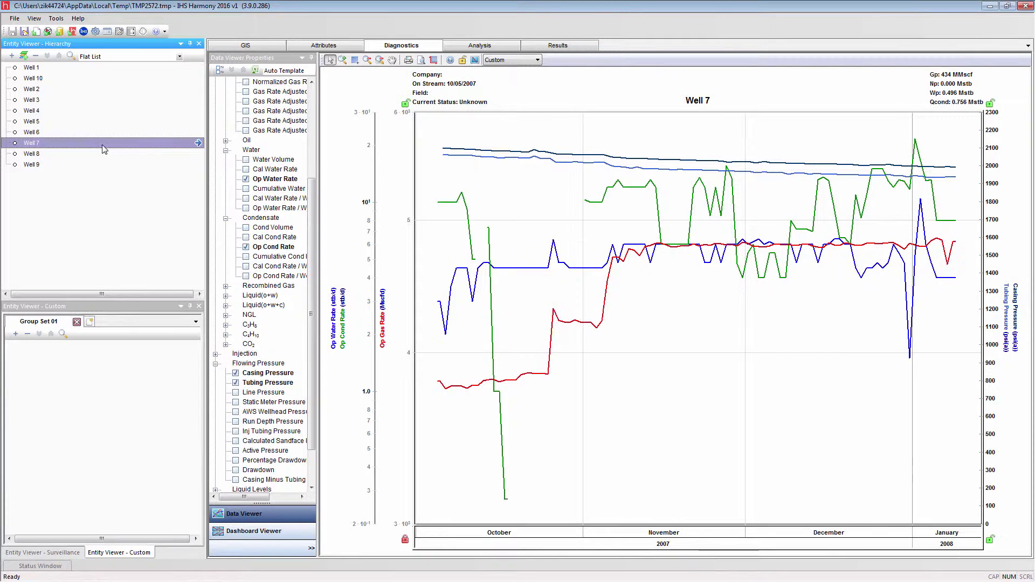
{"action": "double_click", "coordinate": [101, 143]}
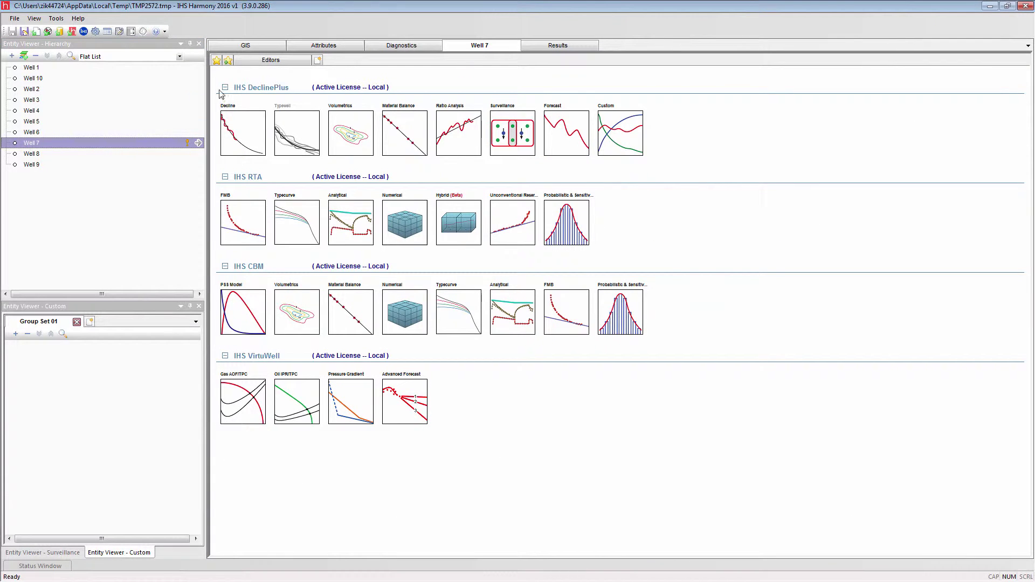
{"action": "left_click", "coordinate": [246, 64]}
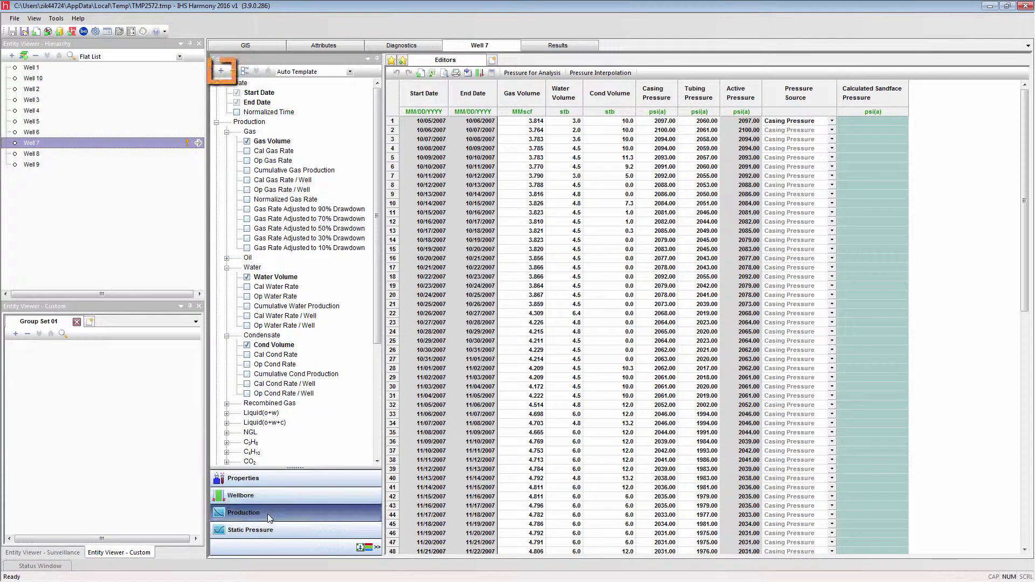
Create a new custom dataset named Choke with unit type Distance
{"action": "left_click", "coordinate": [222, 72]}
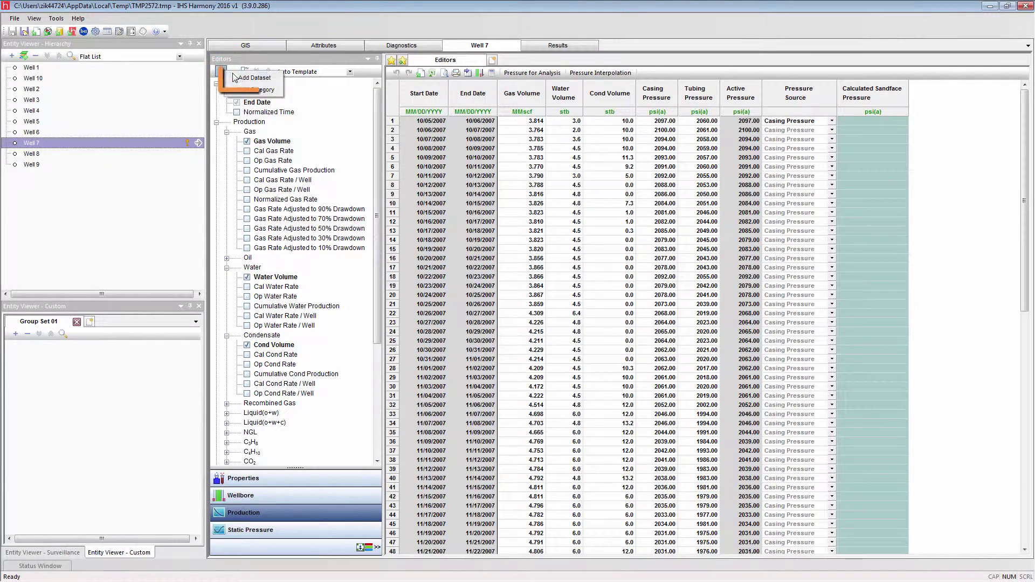
{"action": "left_click", "coordinate": [253, 78]}
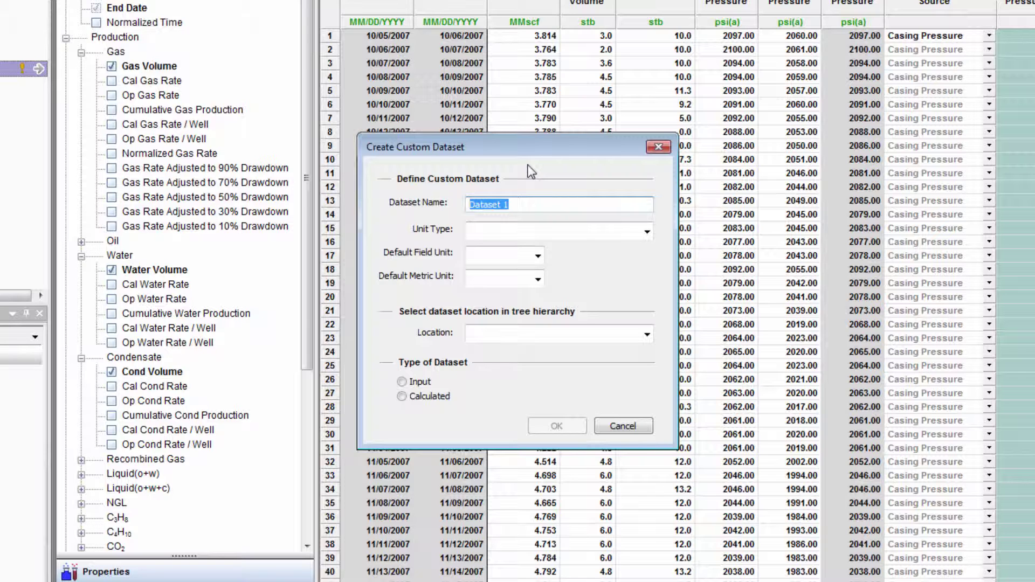
{"action": "type", "text": "Choke"}
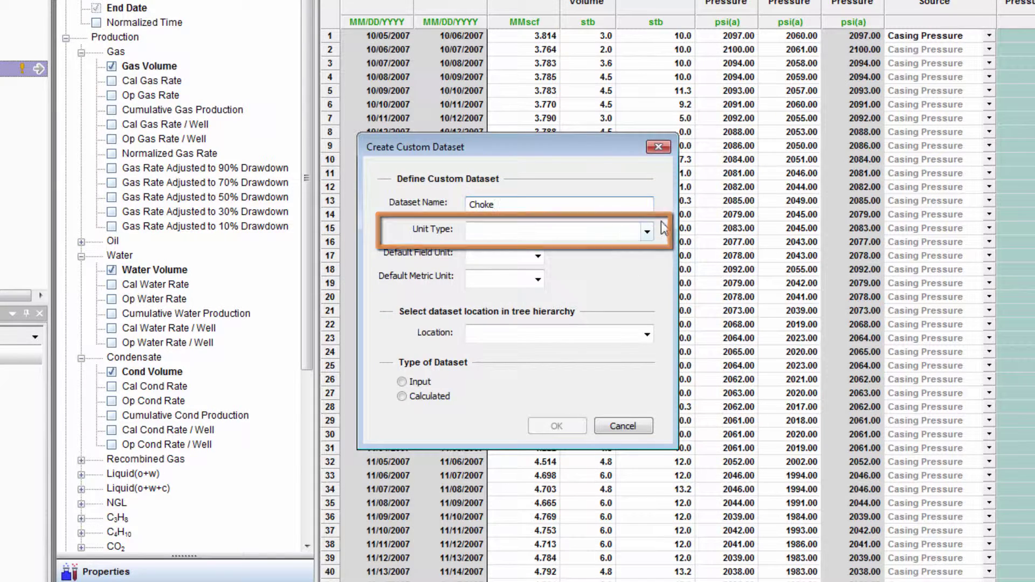
{"action": "left_click", "coordinate": [646, 232]}
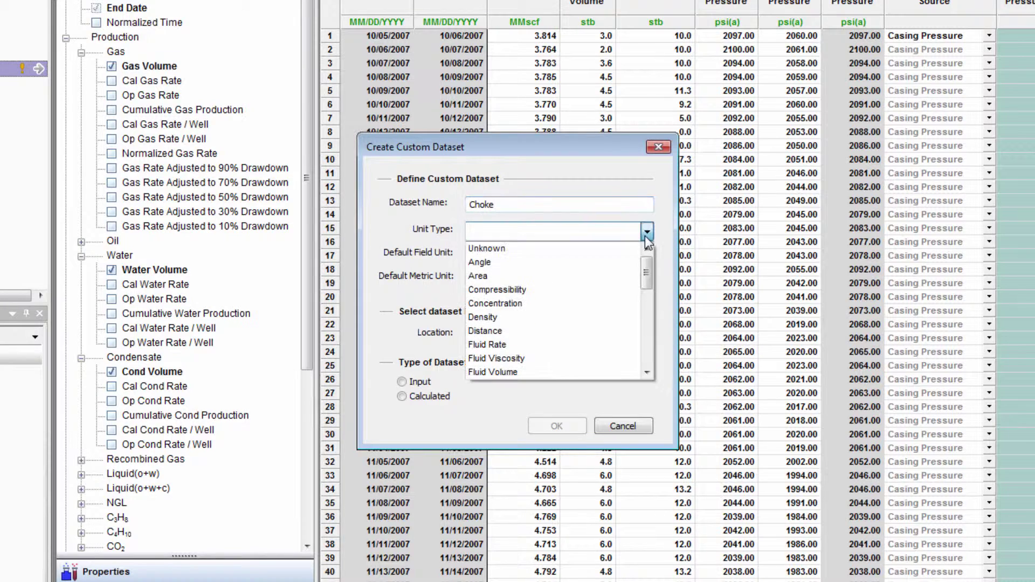
{"action": "left_click", "coordinate": [577, 334]}
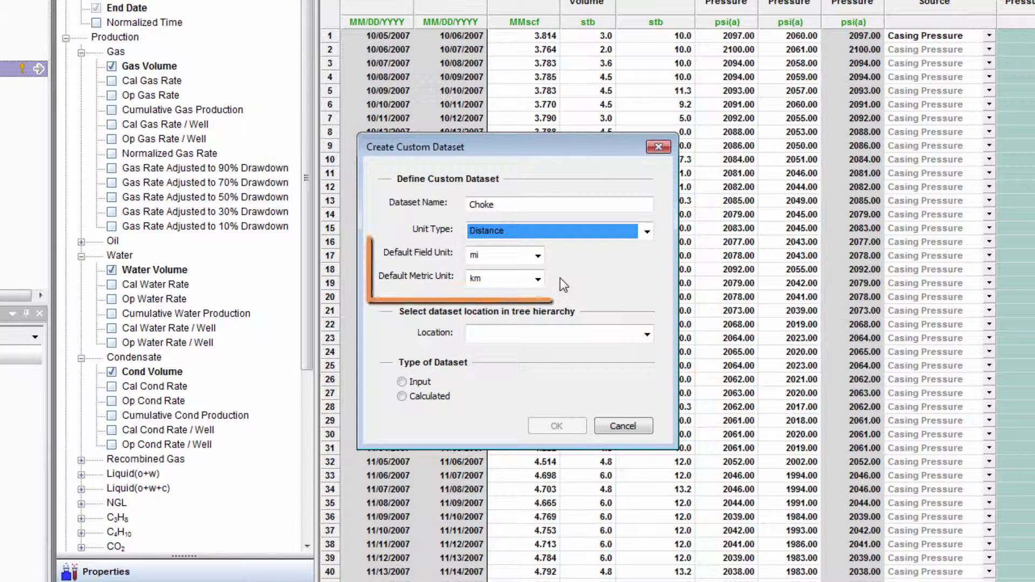
Give Choke field unit 1/64 in and metric unit mm, place it under Other as an input dataset
{"action": "left_click", "coordinate": [538, 254]}
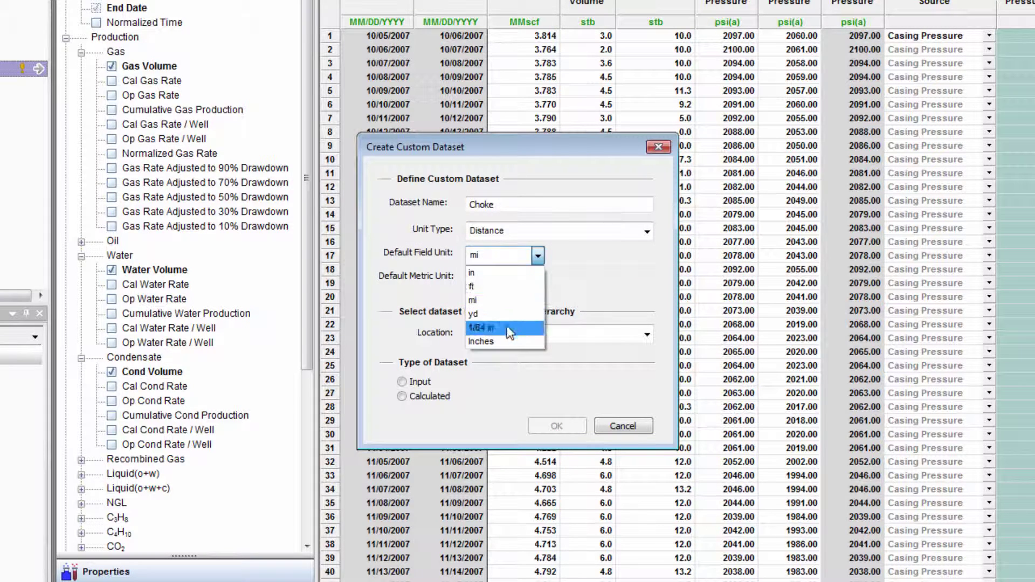
{"action": "left_click", "coordinate": [526, 327]}
{"action": "left_click", "coordinate": [537, 280]}
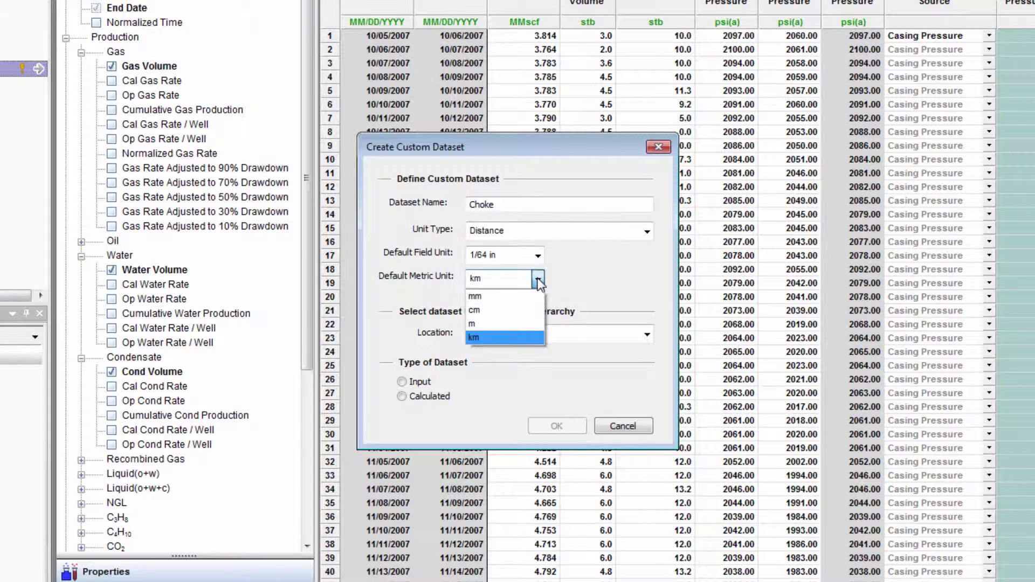
{"action": "left_click", "coordinate": [527, 302]}
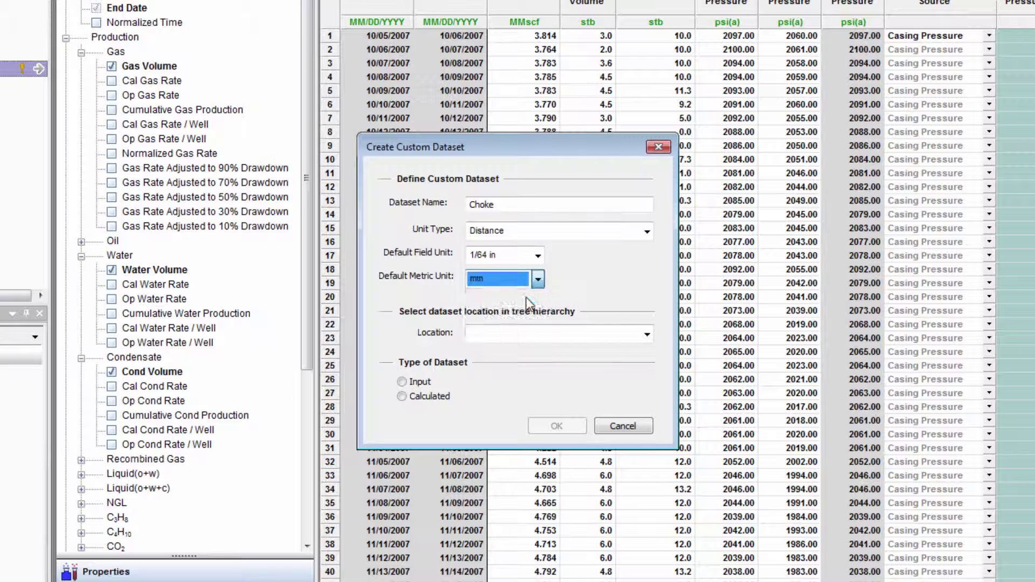
{"action": "left_click", "coordinate": [647, 334]}
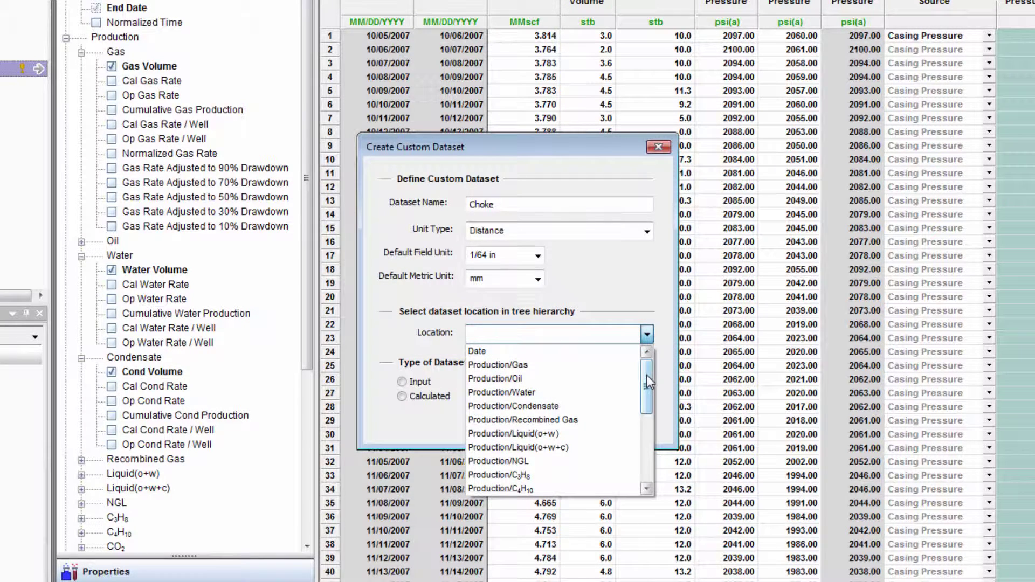
{"action": "left_click_drag", "start_coordinate": [646, 374], "coordinate": [646, 448]}
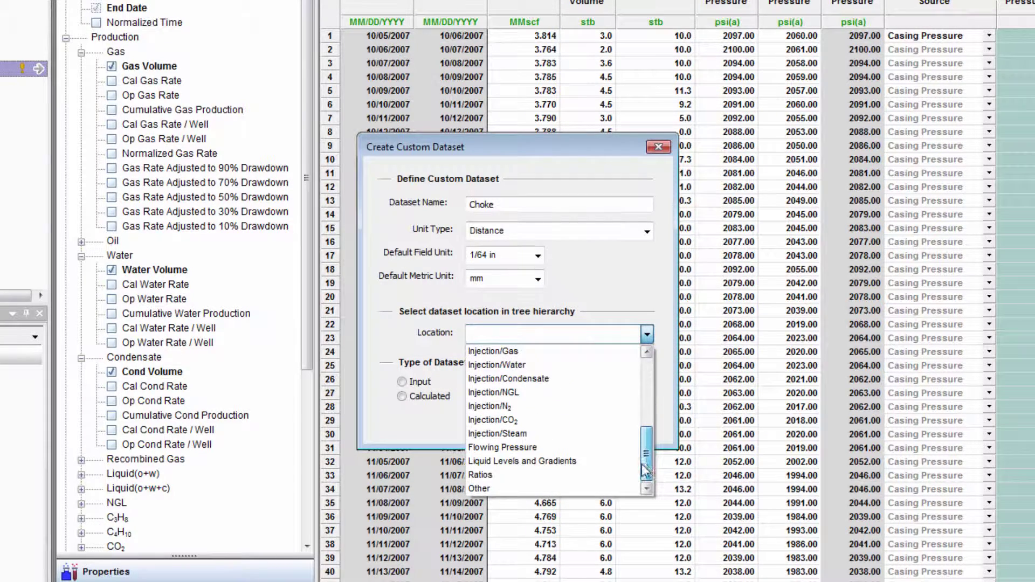
{"action": "left_click", "coordinate": [561, 488]}
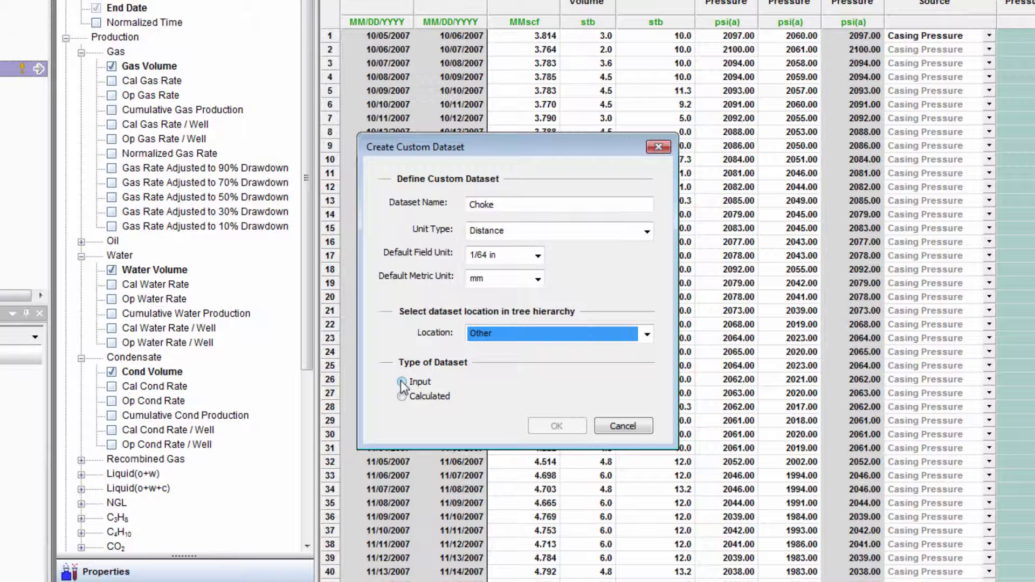
{"action": "left_click", "coordinate": [402, 382]}
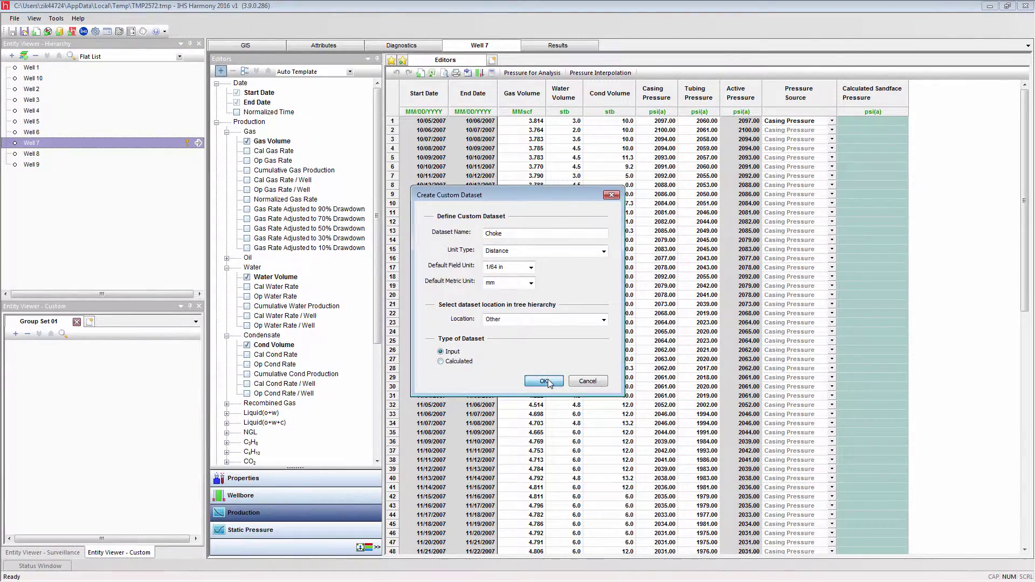
{"action": "left_click", "coordinate": [556, 422]}
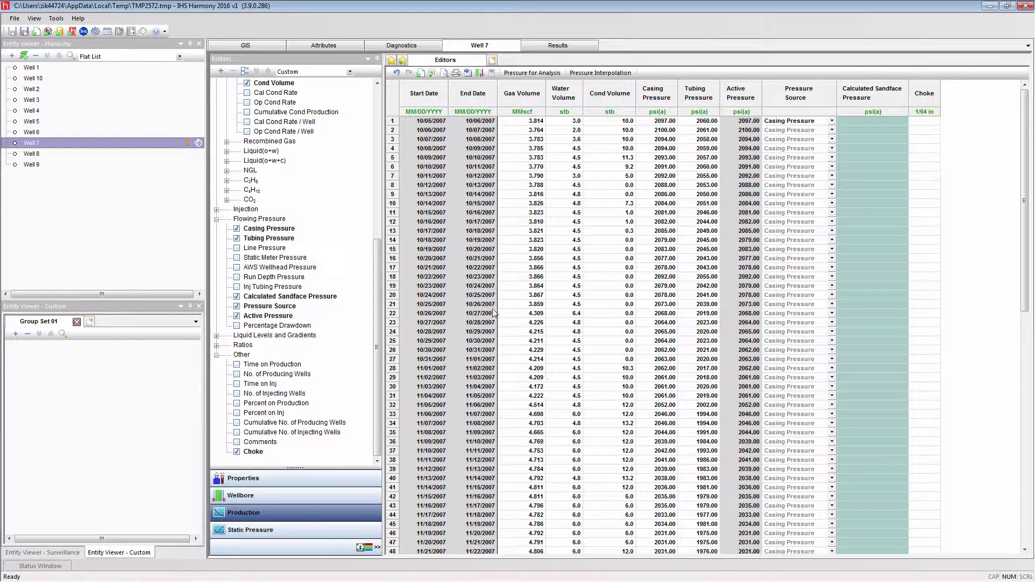
Load 'Production Plain Content MultiSheet.xlsx' for import as production data
{"action": "left_click", "coordinate": [47, 33]}
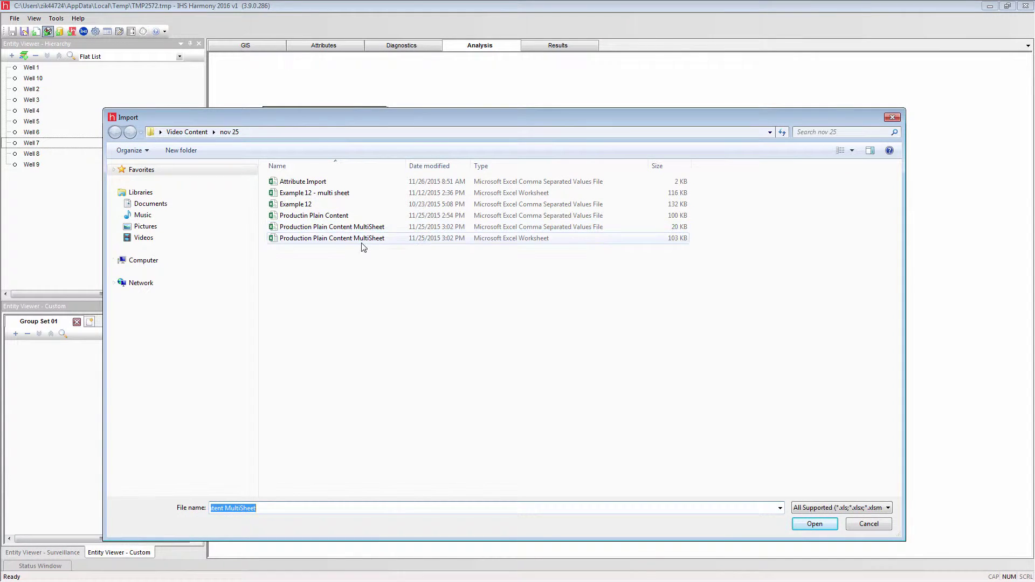
{"action": "left_click", "coordinate": [360, 239]}
{"action": "left_click", "coordinate": [832, 528]}
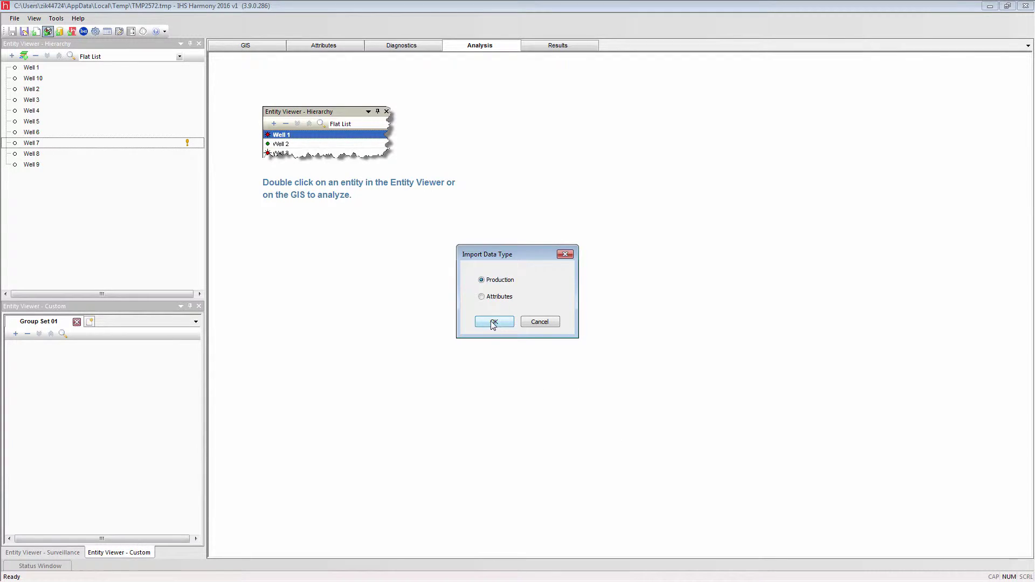
{"action": "left_click", "coordinate": [493, 323]}
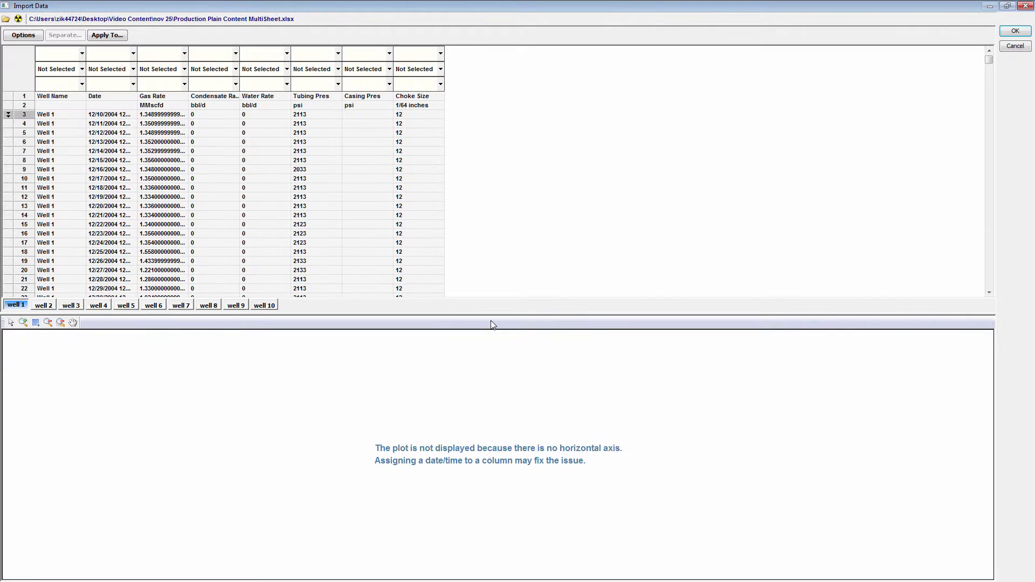
Glance at well 3, then on well 1 map Date as date/time and Gas Rate as gas in MMscfd
{"action": "left_click", "coordinate": [72, 306]}
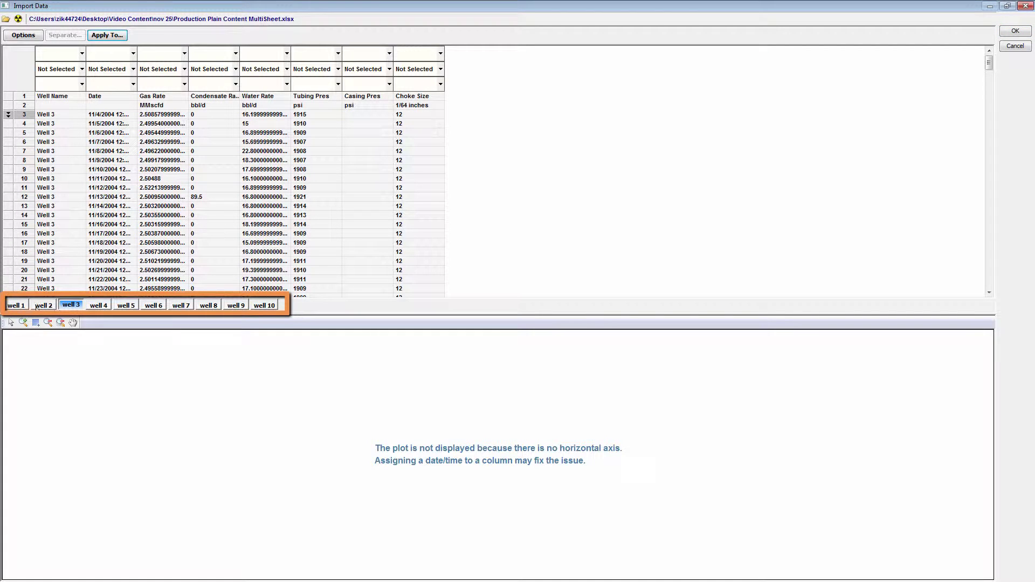
{"action": "left_click", "coordinate": [21, 305]}
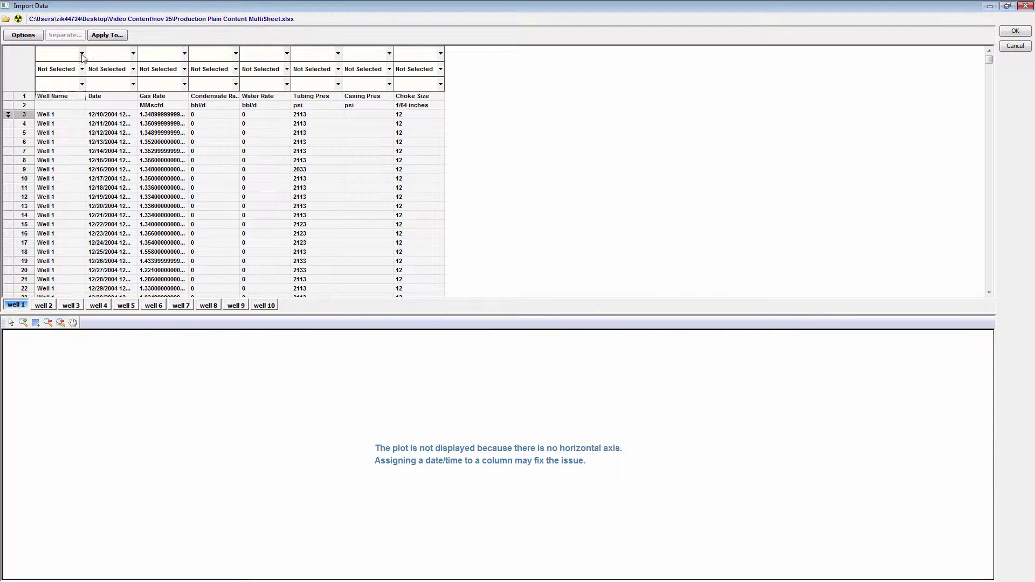
{"action": "left_click", "coordinate": [138, 54]}
{"action": "left_click", "coordinate": [153, 87]}
{"action": "left_click", "coordinate": [151, 69]}
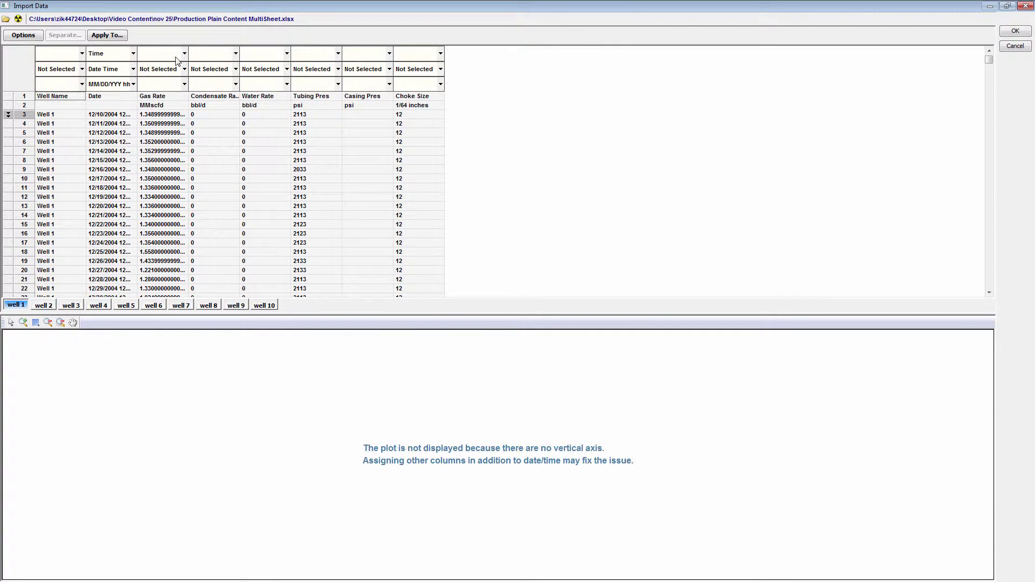
{"action": "left_click", "coordinate": [184, 54]}
{"action": "left_click", "coordinate": [195, 153]}
{"action": "left_click", "coordinate": [209, 102]}
{"action": "left_click", "coordinate": [198, 152]}
Map Condensate Rate and Water Rate as condensate and water data, both in bbl/d
{"action": "left_click", "coordinate": [235, 53]}
{"action": "left_click", "coordinate": [248, 192]}
{"action": "left_click", "coordinate": [255, 101]}
{"action": "left_click", "coordinate": [244, 138]}
{"action": "left_click", "coordinate": [287, 54]}
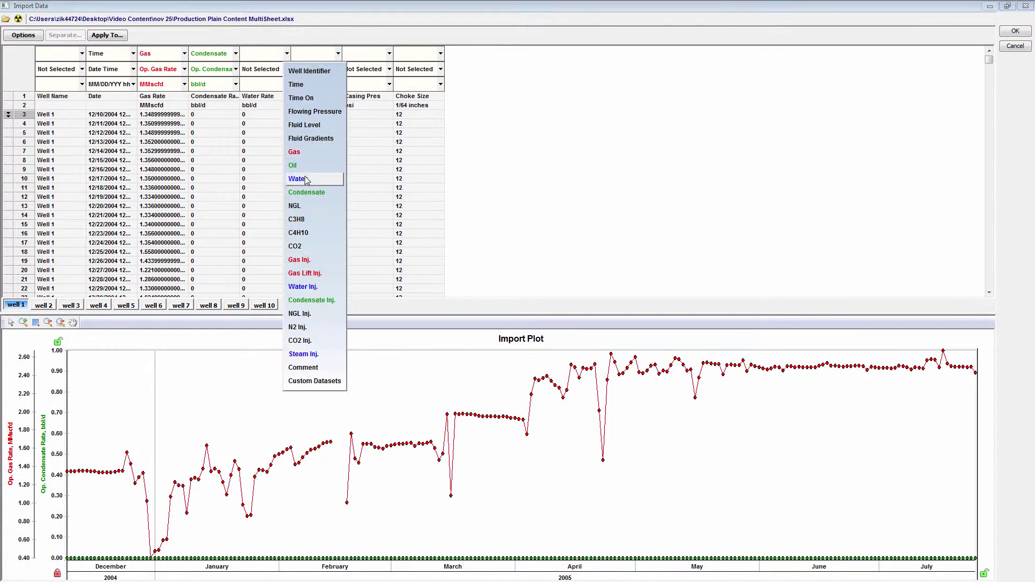
{"action": "left_click", "coordinate": [294, 178]}
{"action": "left_click", "coordinate": [287, 84]}
{"action": "left_click", "coordinate": [296, 138]}
Map Tubing Pres and Casing Pres as tubing and casing-head flowing pressure in psi(a)
{"action": "left_click", "coordinate": [339, 53]}
{"action": "left_click", "coordinate": [361, 111]}
{"action": "left_click", "coordinate": [338, 69]}
{"action": "left_click", "coordinate": [356, 81]}
{"action": "left_click", "coordinate": [440, 53]}
{"action": "left_click", "coordinate": [417, 111]}
{"action": "left_click", "coordinate": [389, 69]}
{"action": "left_click", "coordinate": [416, 89]}
{"action": "left_click", "coordinate": [390, 84]}
{"action": "left_click", "coordinate": [408, 81]}
Map Choke Size to the custom Choke dataset in 1/64 in
{"action": "left_click", "coordinate": [441, 53]}
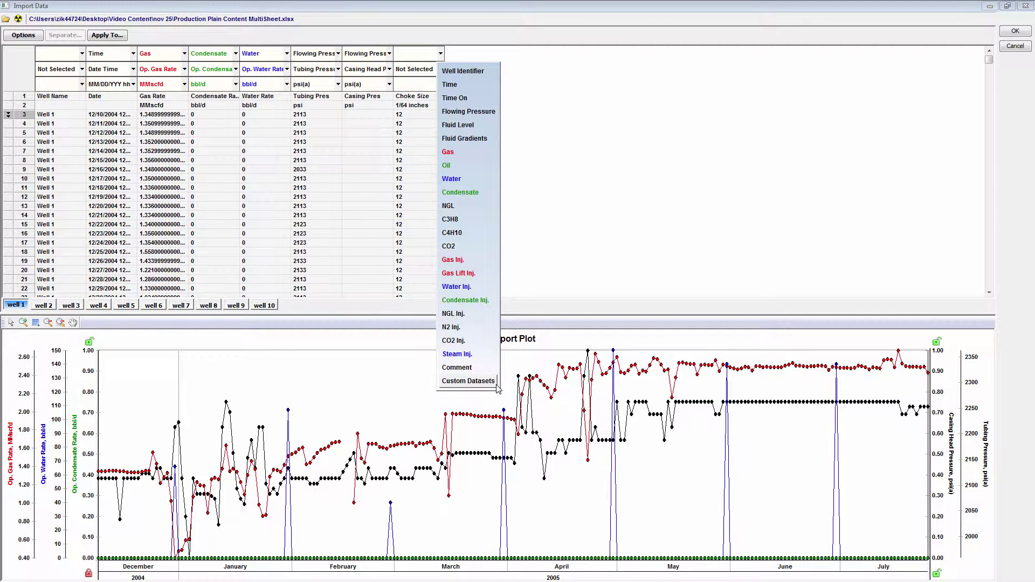
{"action": "left_click", "coordinate": [468, 380]}
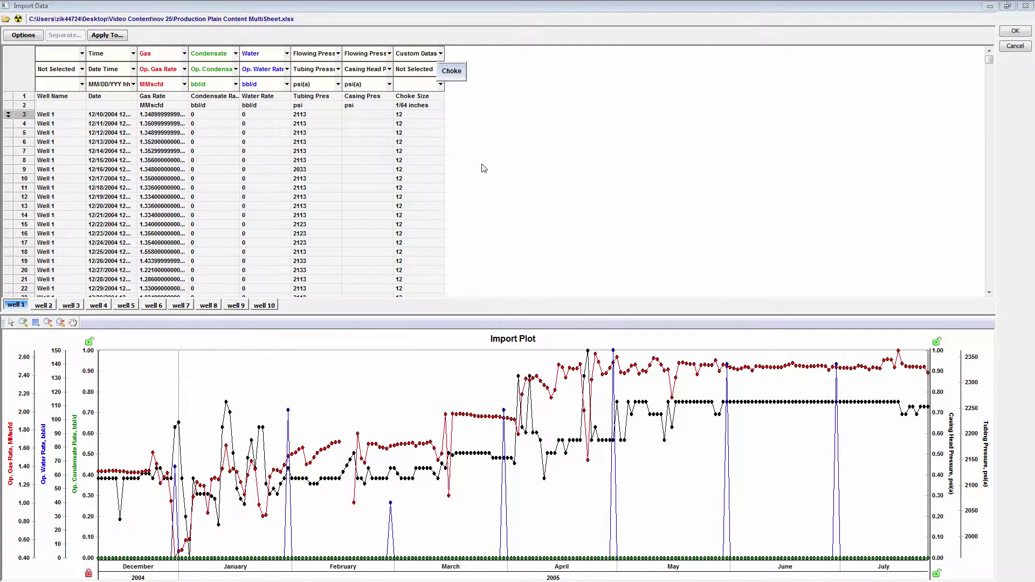
{"action": "left_click", "coordinate": [451, 72]}
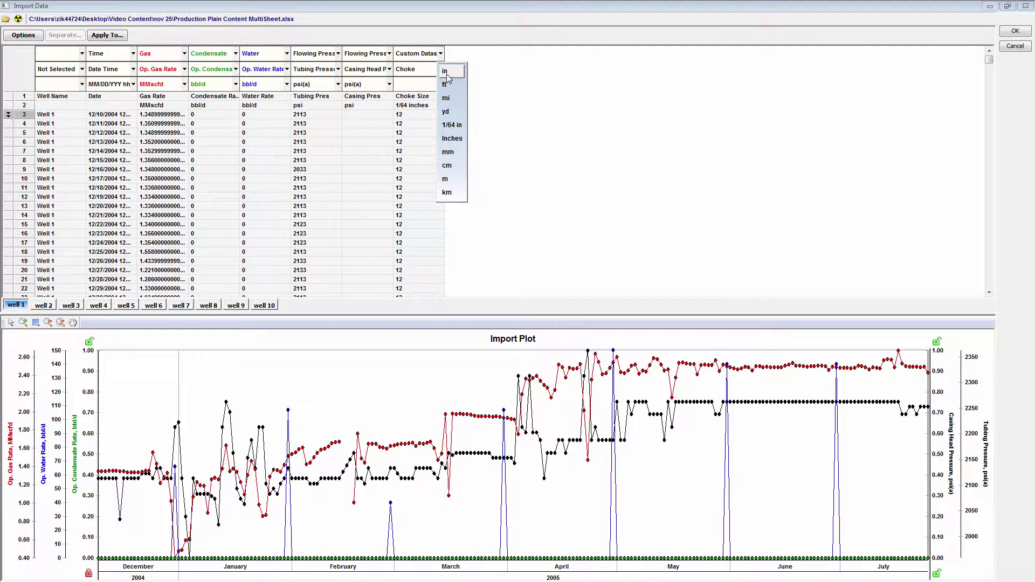
{"action": "left_click", "coordinate": [451, 125]}
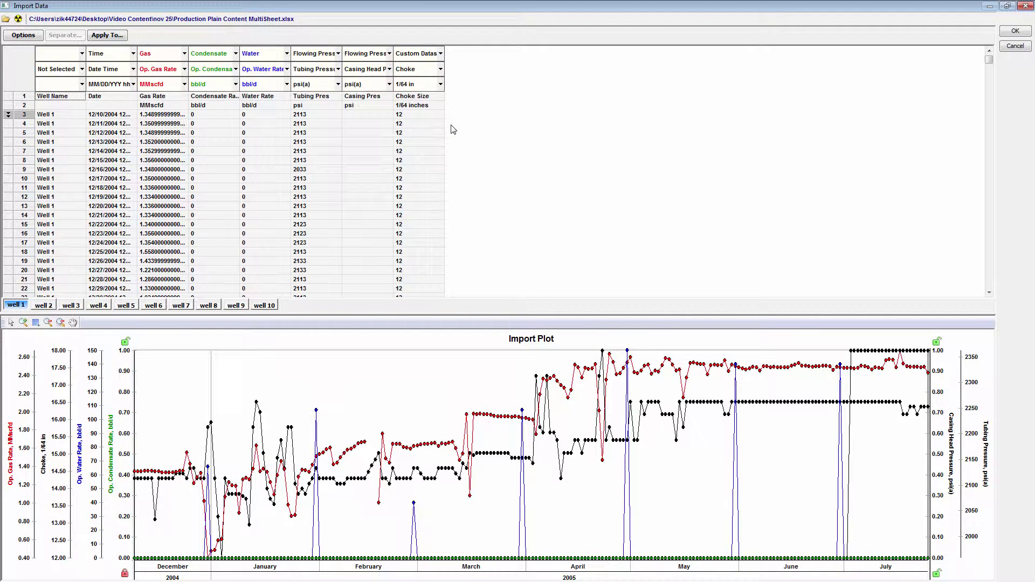
Review the well 4, 5, 6 and 8 sheet mappings, then import all ten worksheets, well 1 to well 10
{"action": "left_click", "coordinate": [97, 305]}
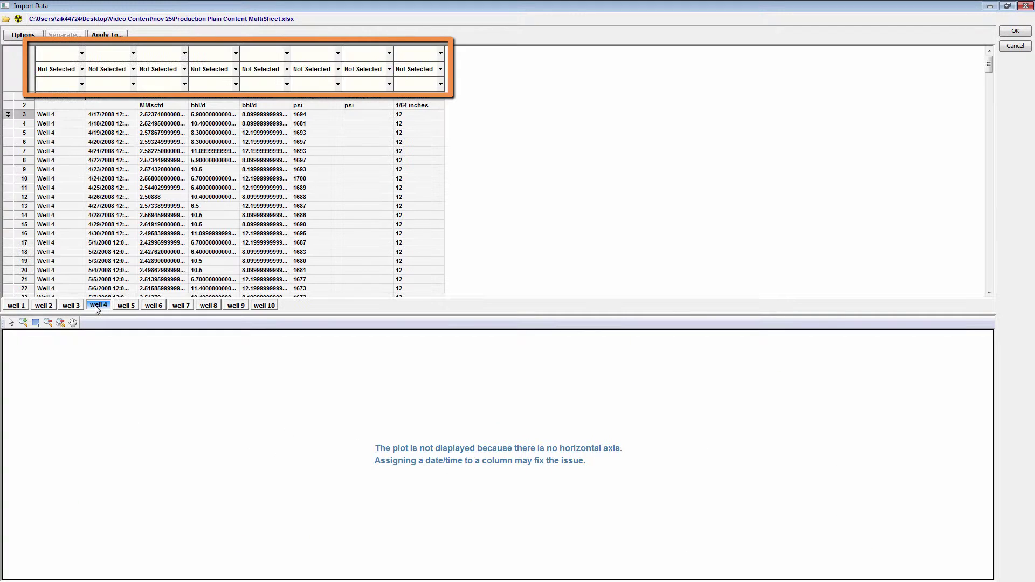
{"action": "left_click", "coordinate": [130, 307]}
{"action": "left_click", "coordinate": [154, 306]}
{"action": "left_click", "coordinate": [18, 306]}
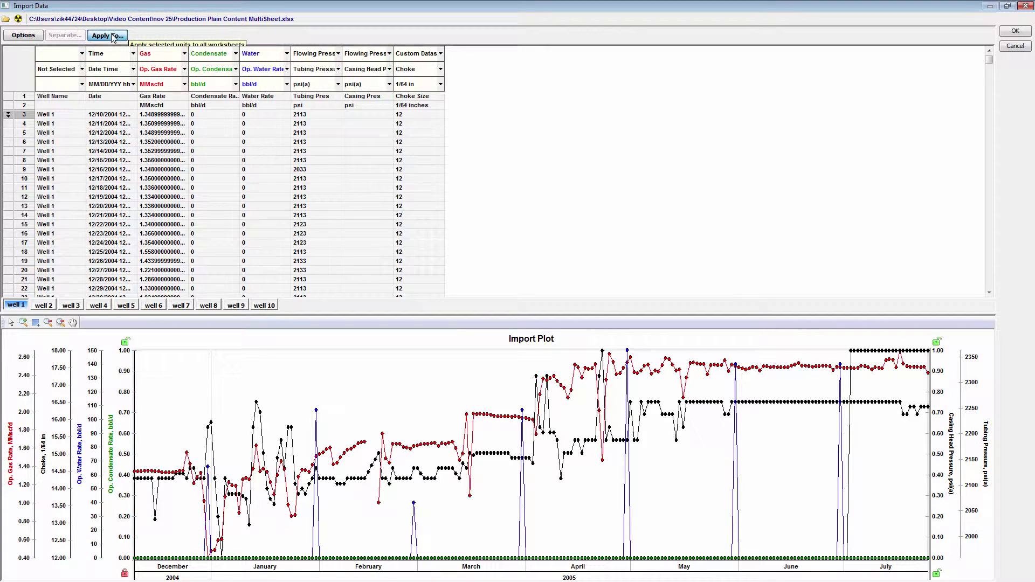
{"action": "left_click", "coordinate": [127, 306]}
{"action": "left_click", "coordinate": [214, 309]}
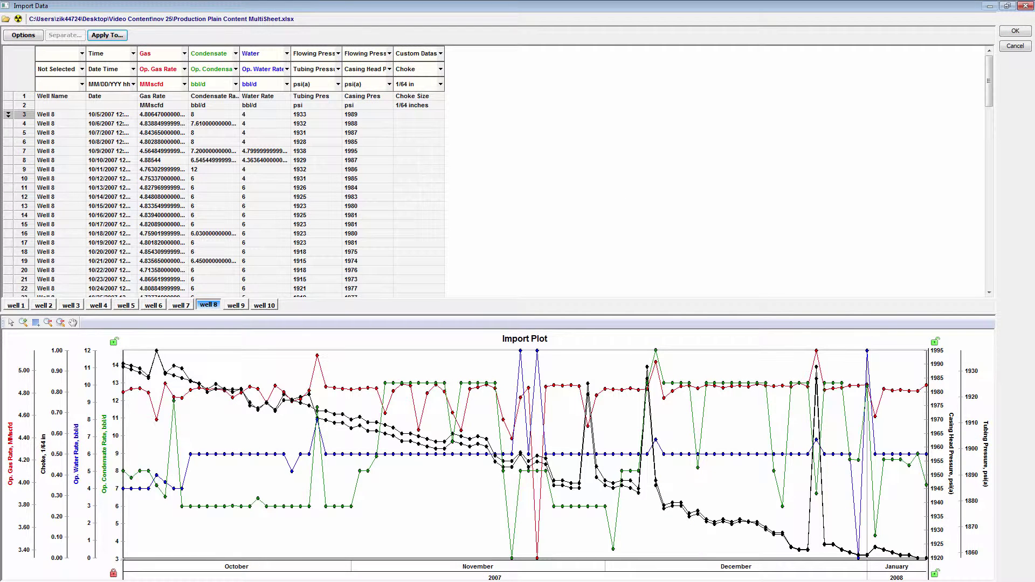
{"action": "left_click", "coordinate": [1005, 34]}
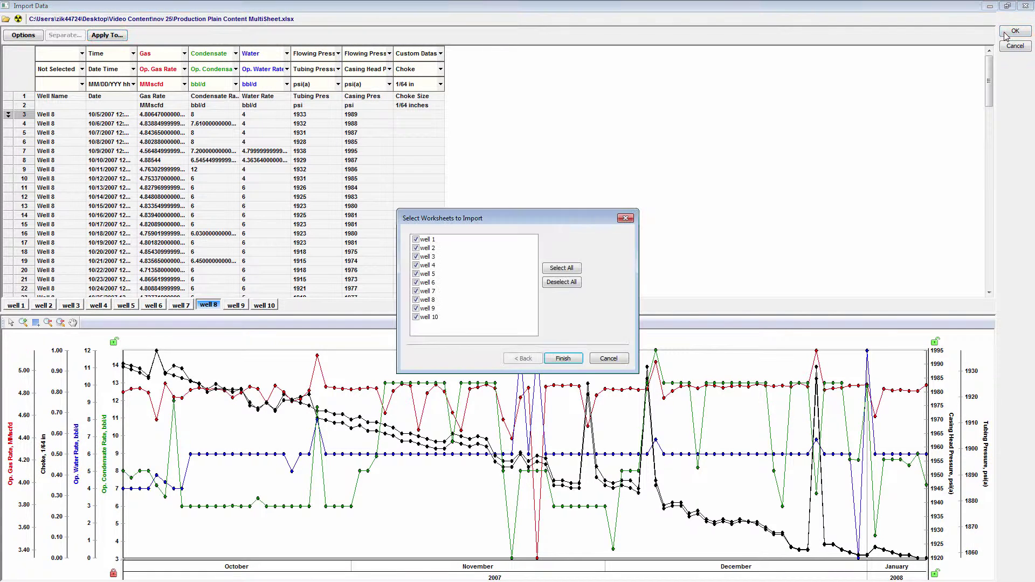
{"action": "left_click", "coordinate": [561, 359]}
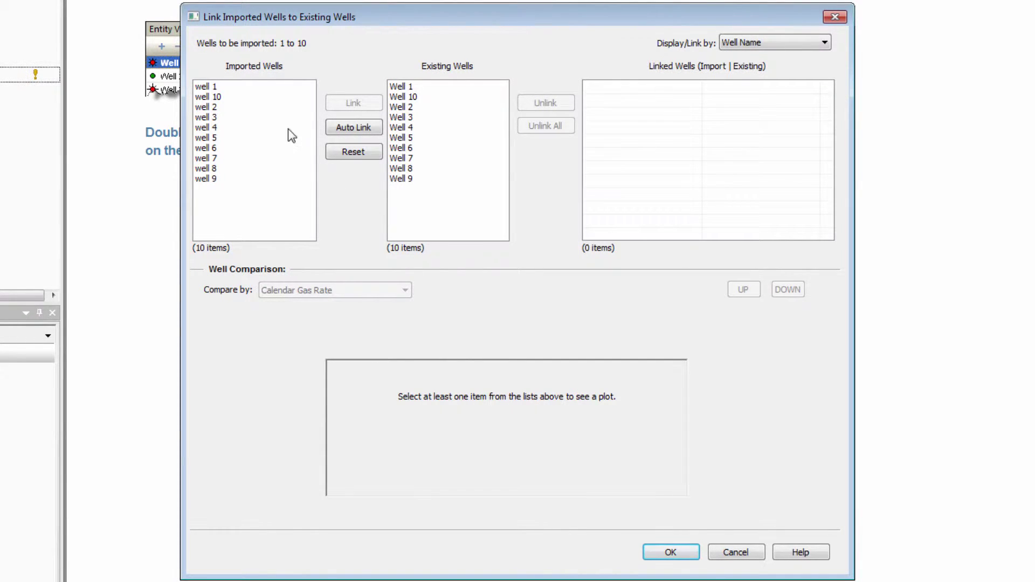
Compare imported well 1's gas rate against existing wells and link it to Well 1
{"action": "left_click", "coordinate": [254, 88]}
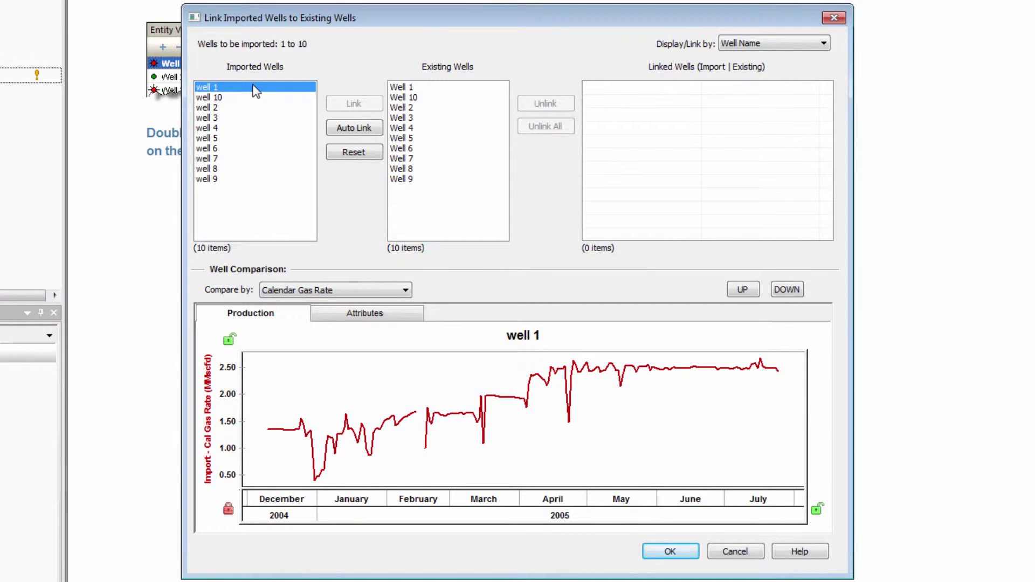
{"action": "left_click", "coordinate": [398, 129]}
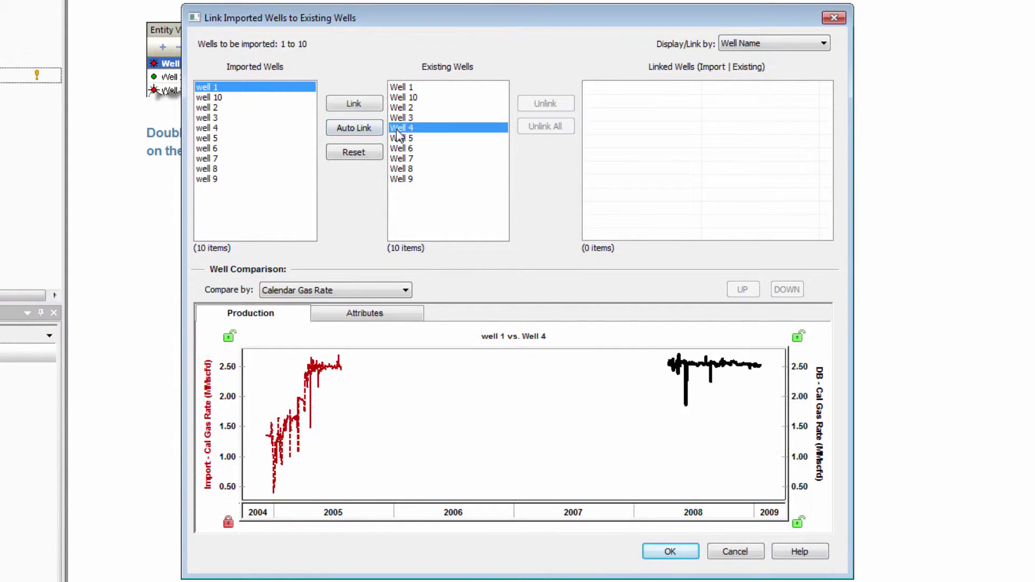
{"action": "left_click", "coordinate": [415, 109]}
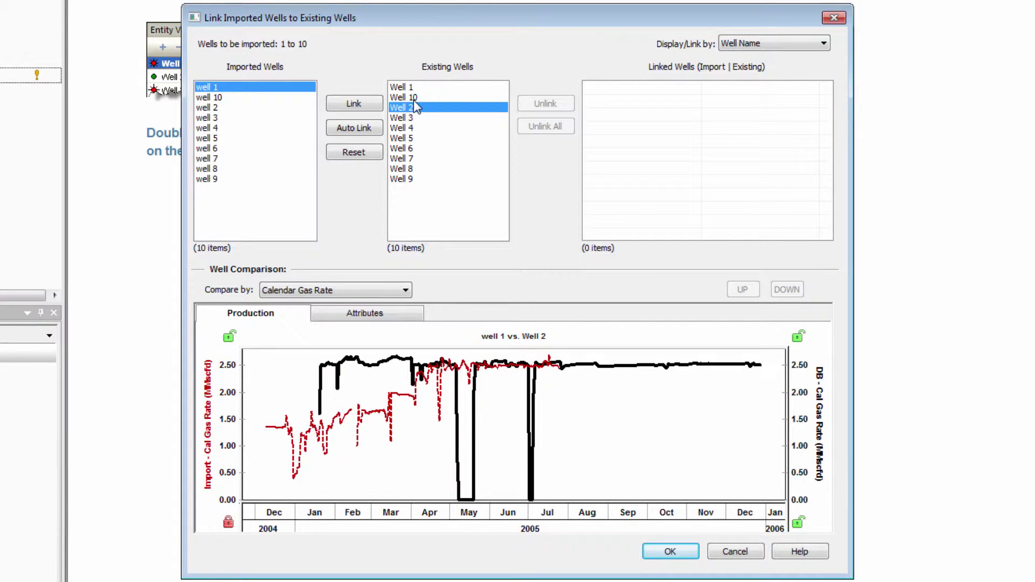
{"action": "left_click", "coordinate": [415, 99]}
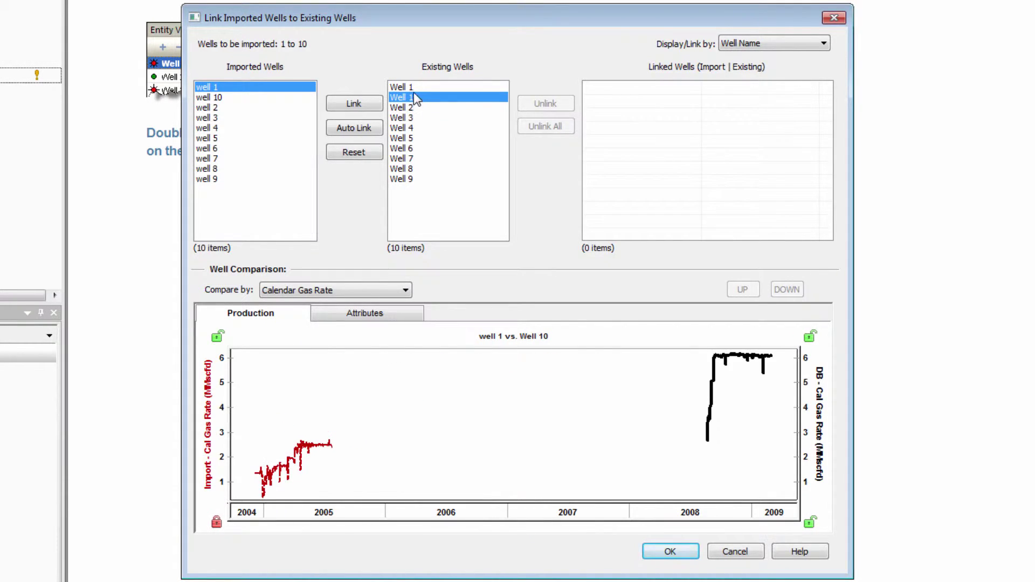
{"action": "left_click", "coordinate": [415, 87]}
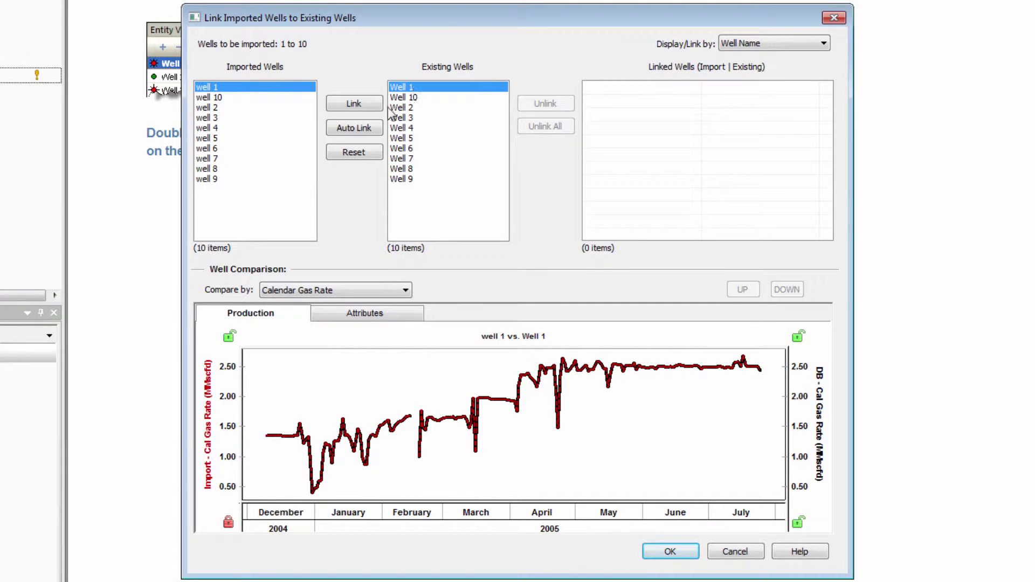
{"action": "left_click", "coordinate": [353, 105]}
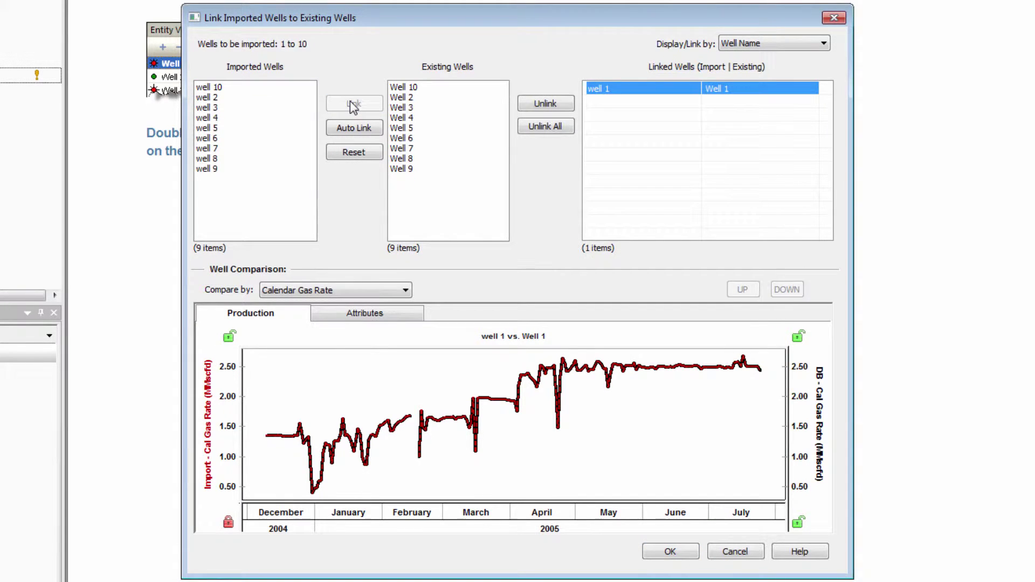
Link imported wells 10, 2, 3 and 4 to their same-named existing wells
{"action": "left_click", "coordinate": [268, 89]}
{"action": "left_click", "coordinate": [405, 89]}
{"action": "left_click", "coordinate": [354, 104]}
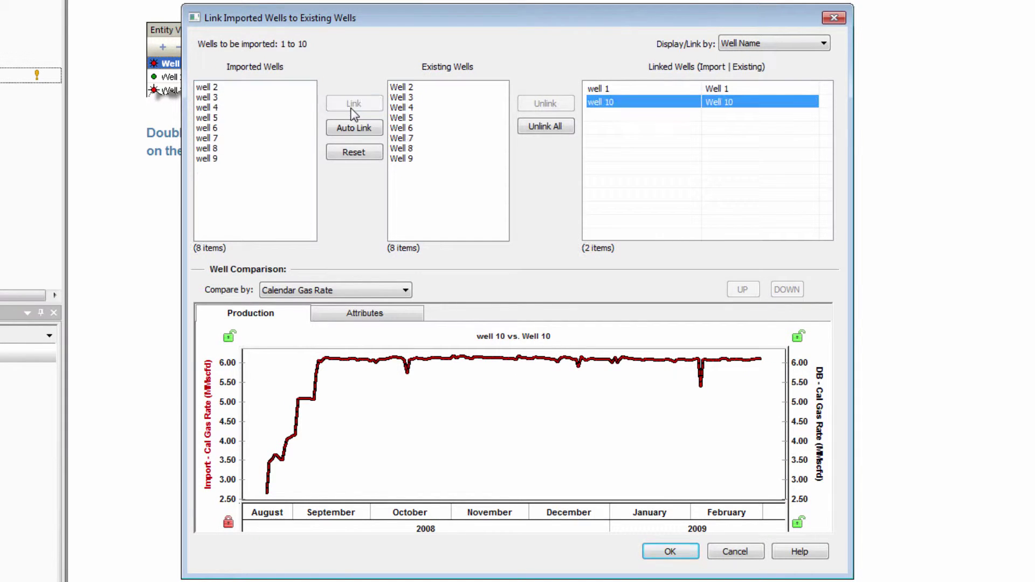
{"action": "left_click", "coordinate": [250, 89]}
{"action": "left_click", "coordinate": [354, 103]}
{"action": "left_click", "coordinate": [205, 89]}
{"action": "left_click", "coordinate": [329, 103]}
{"action": "left_click", "coordinate": [402, 87]}
{"action": "left_click", "coordinate": [354, 103]}
Link imported wells 5 through 9 to their matching existing wells and confirm the links
{"action": "left_click", "coordinate": [401, 86]}
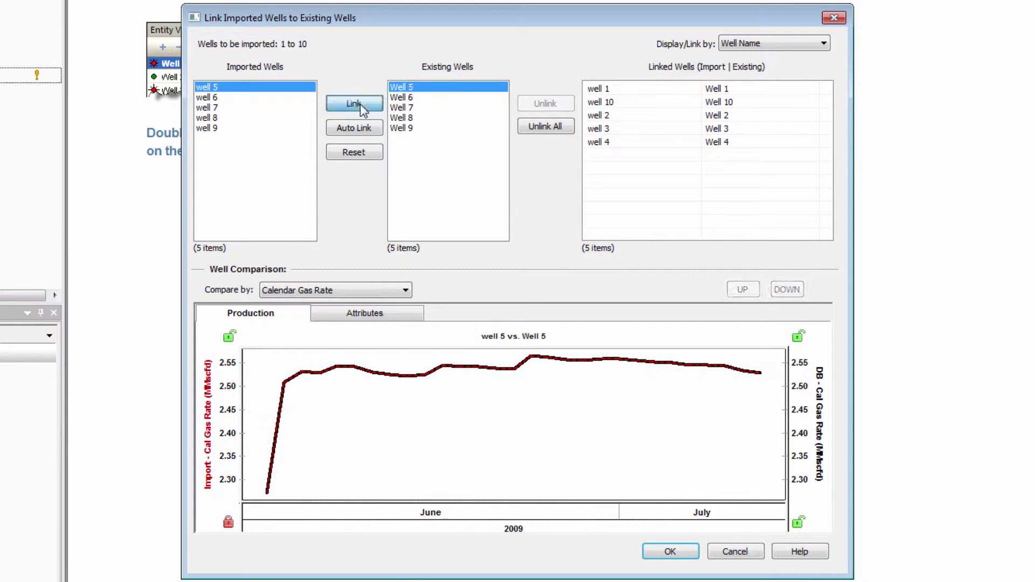
{"action": "left_click", "coordinate": [354, 104]}
{"action": "left_click", "coordinate": [401, 87]}
{"action": "left_click", "coordinate": [354, 103]}
{"action": "left_click", "coordinate": [401, 87]}
{"action": "left_click", "coordinate": [354, 104]}
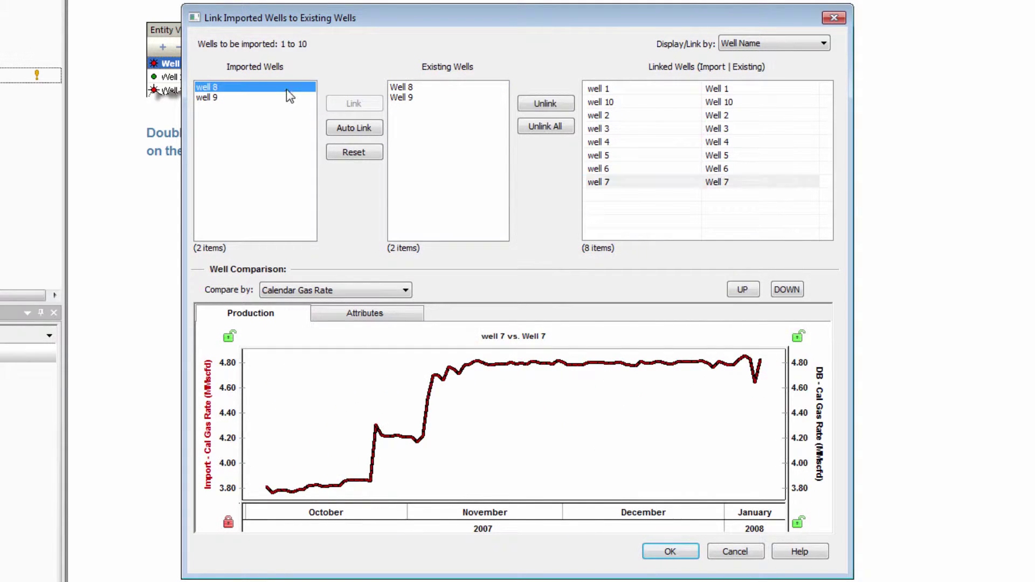
{"action": "left_click", "coordinate": [401, 87]}
{"action": "left_click", "coordinate": [354, 104]}
{"action": "left_click", "coordinate": [401, 87]}
{"action": "left_click", "coordinate": [354, 103]}
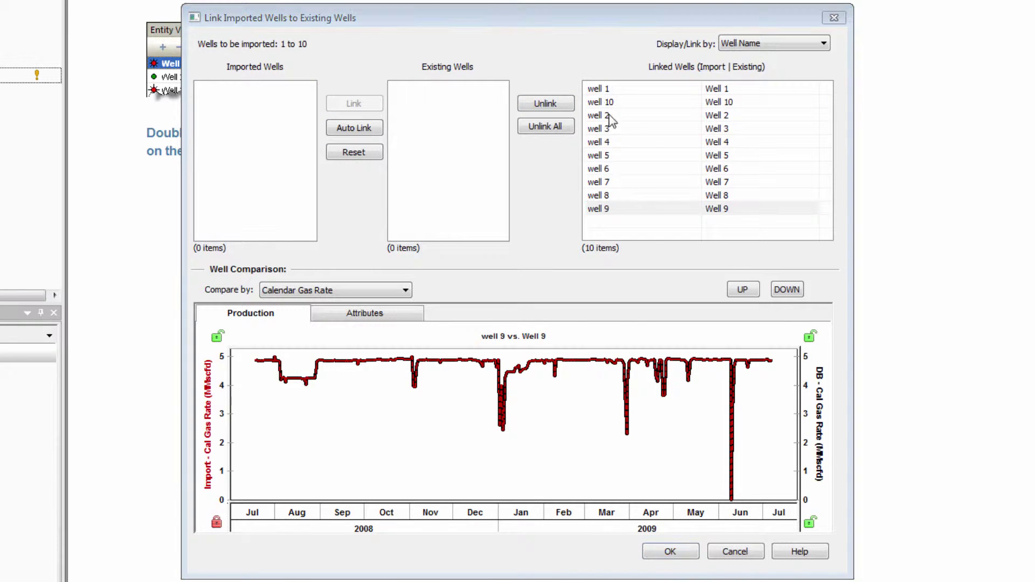
{"action": "left_click", "coordinate": [672, 557]}
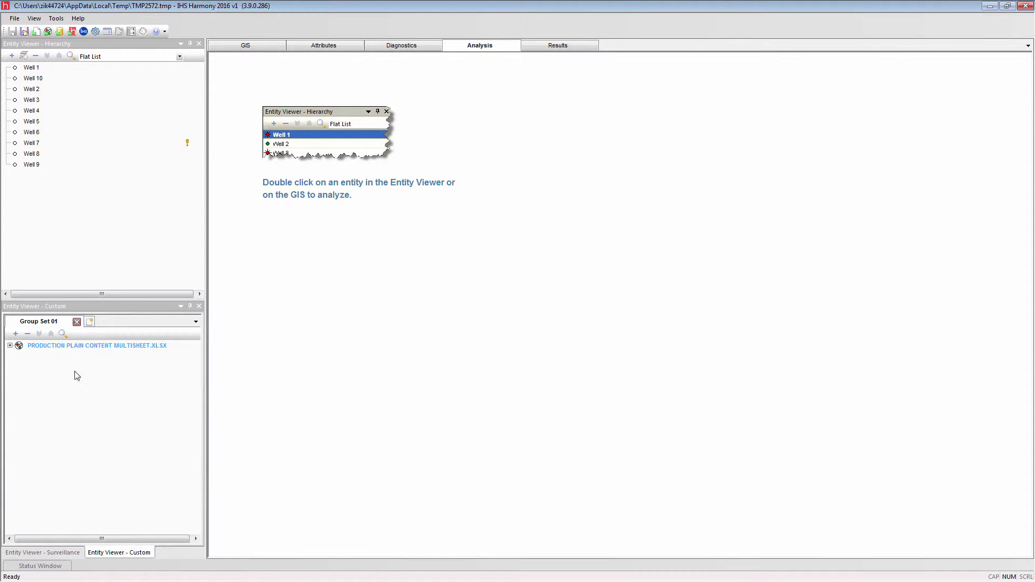
Expand the PRODUCTION PLAIN CONTENT MULTISHEET.XLSX group to show Well 1 through Well 10
{"action": "left_click", "coordinate": [11, 346]}
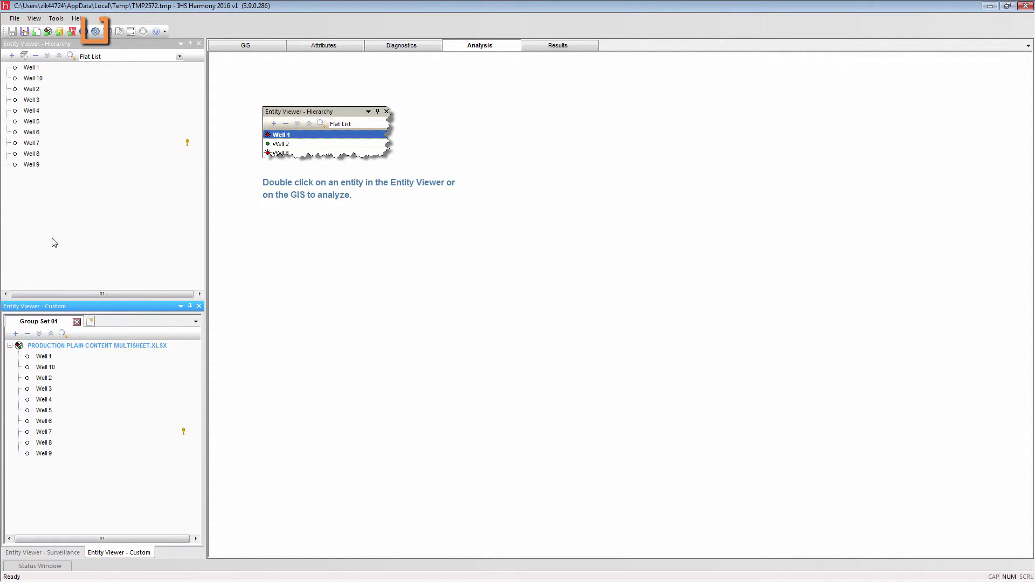
{"action": "left_click", "coordinate": [54, 20]}
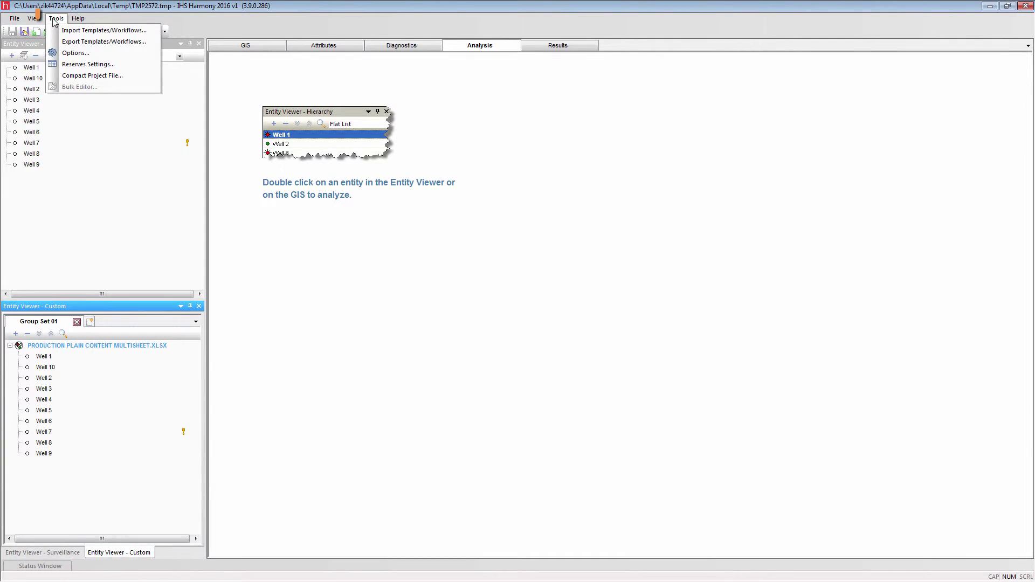
Review the Importing, Updating Data and Data Reduction options, ending at the 5000-row threshold
{"action": "left_click", "coordinate": [75, 54]}
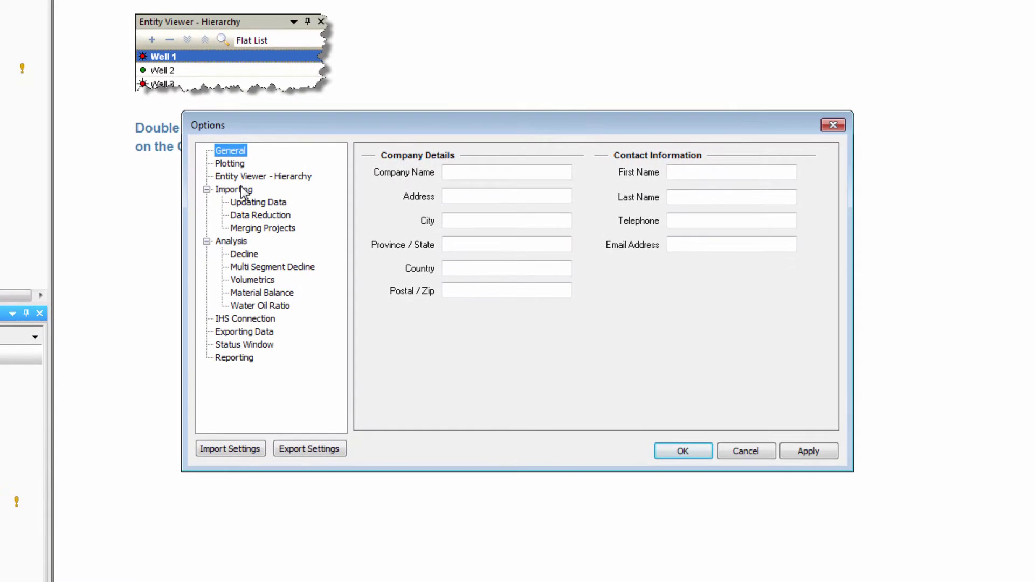
{"action": "left_click", "coordinate": [330, 222]}
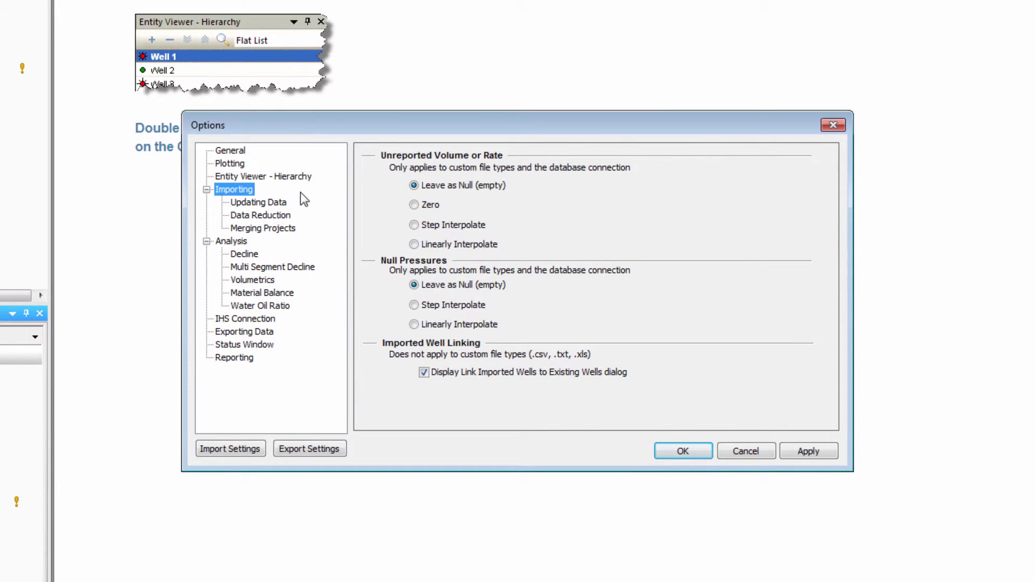
{"action": "left_click", "coordinate": [295, 203]}
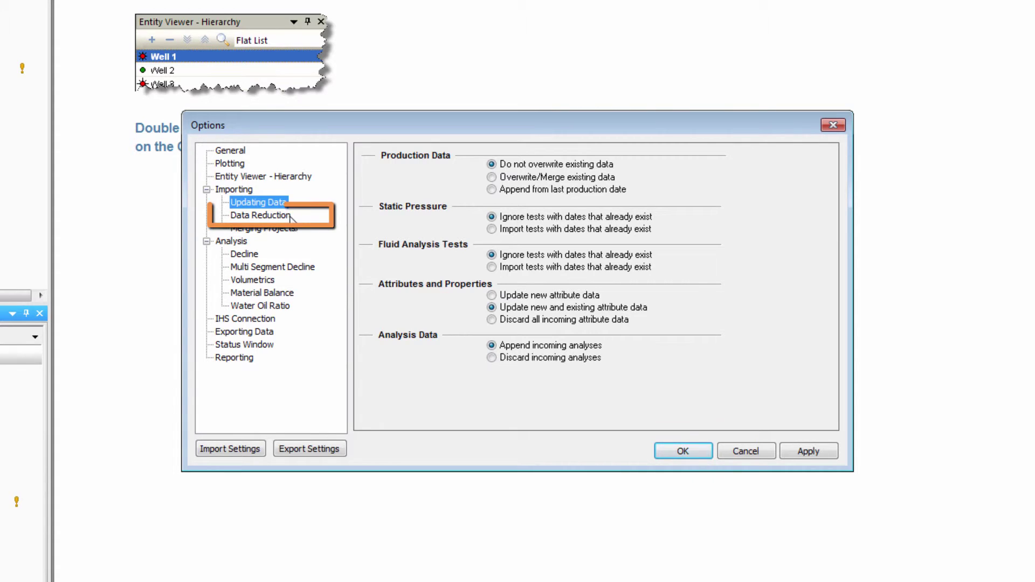
{"action": "left_click", "coordinate": [296, 218]}
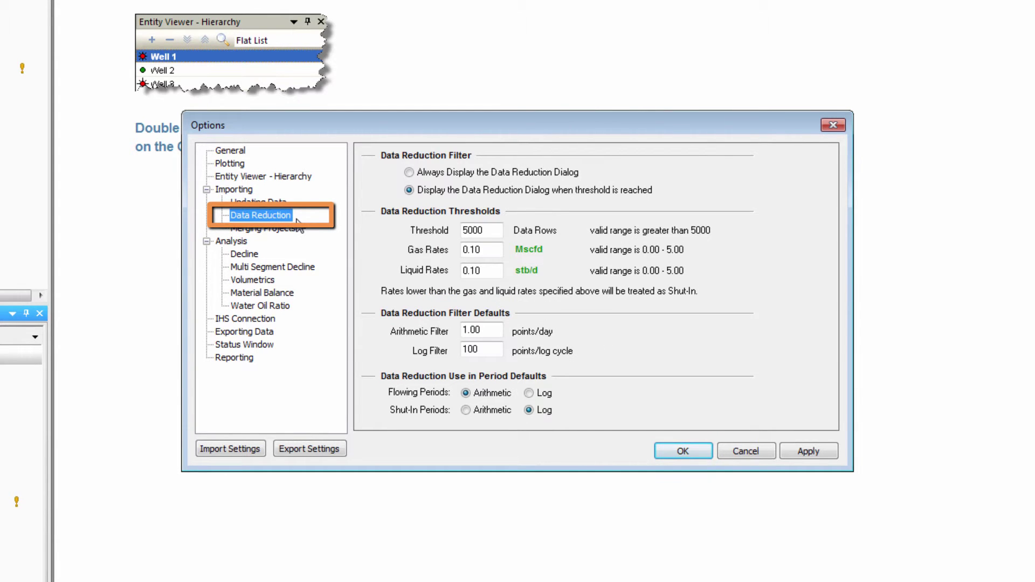